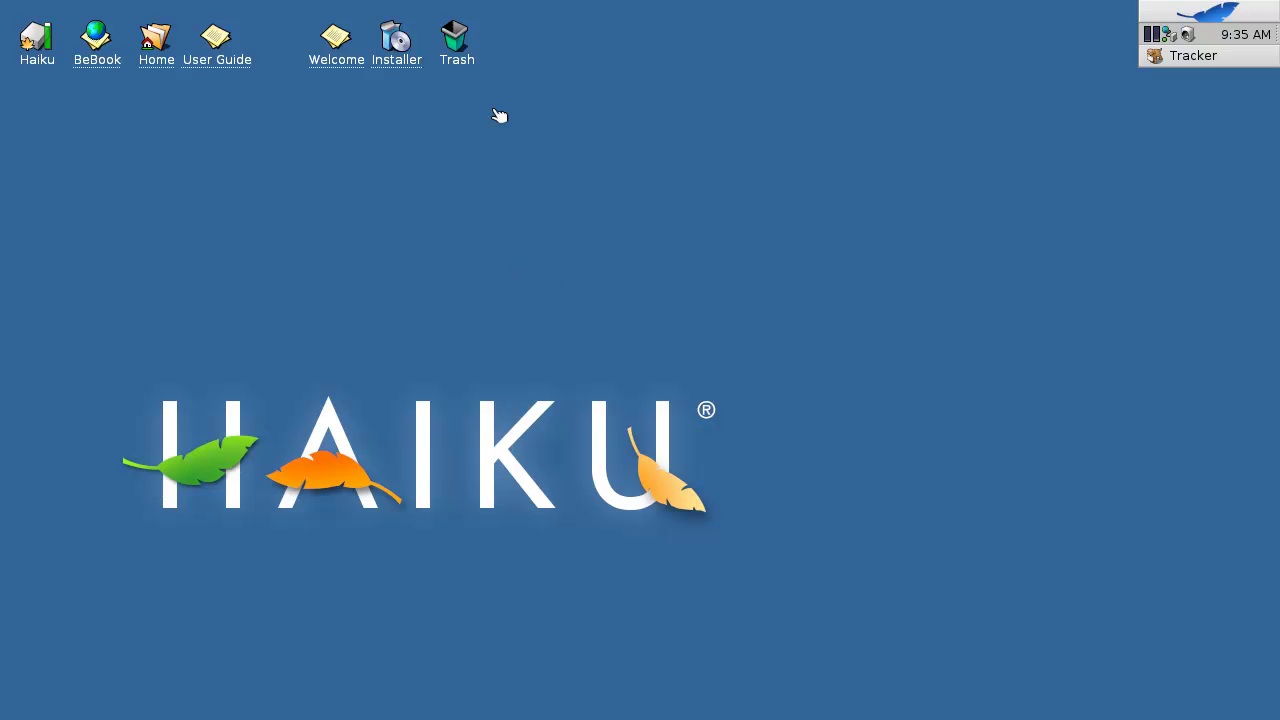
Step: Open the Welcome document in WebPositive in a single tab and enlarge the window to fill the screen
left_click(337, 45)
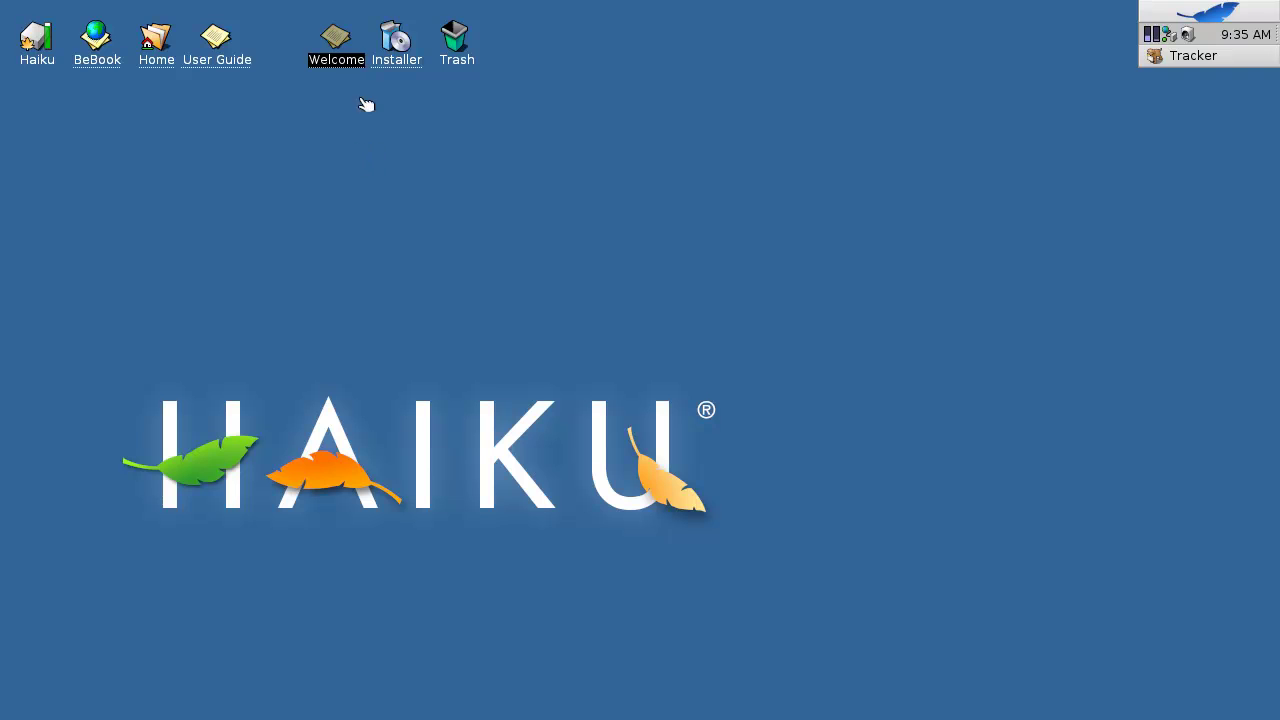
double_click(345, 47)
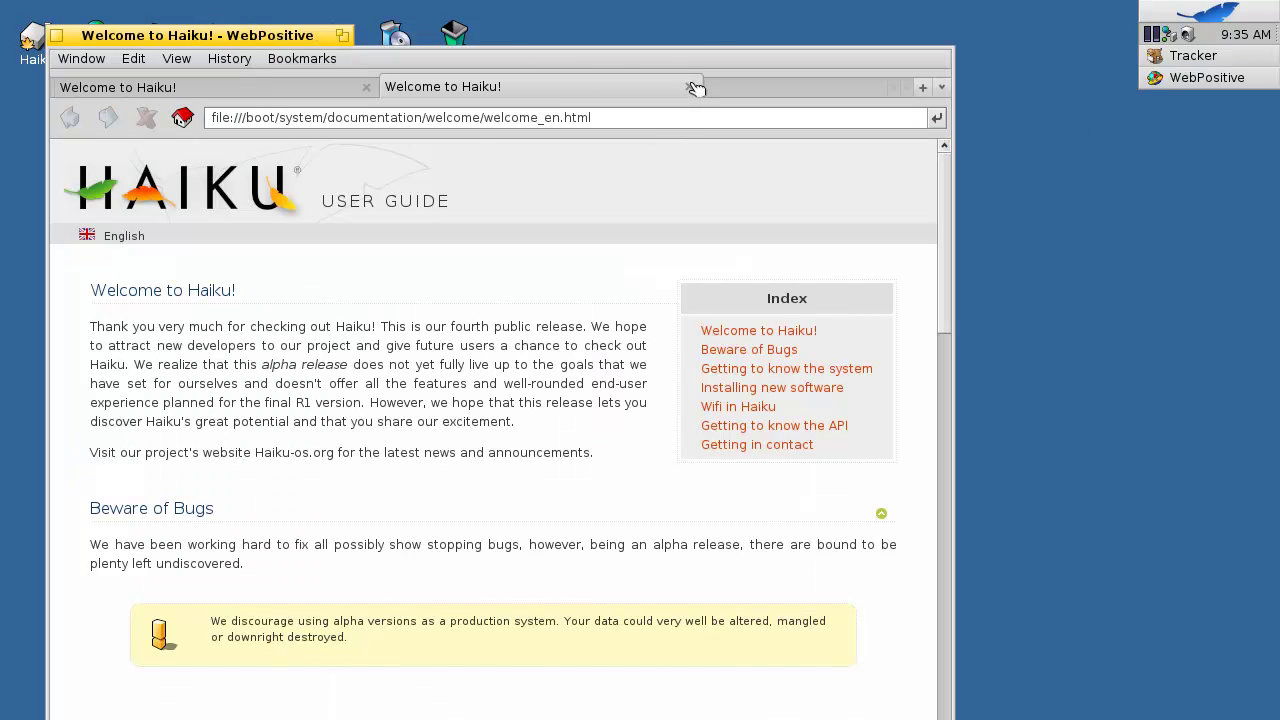
left_click(689, 87)
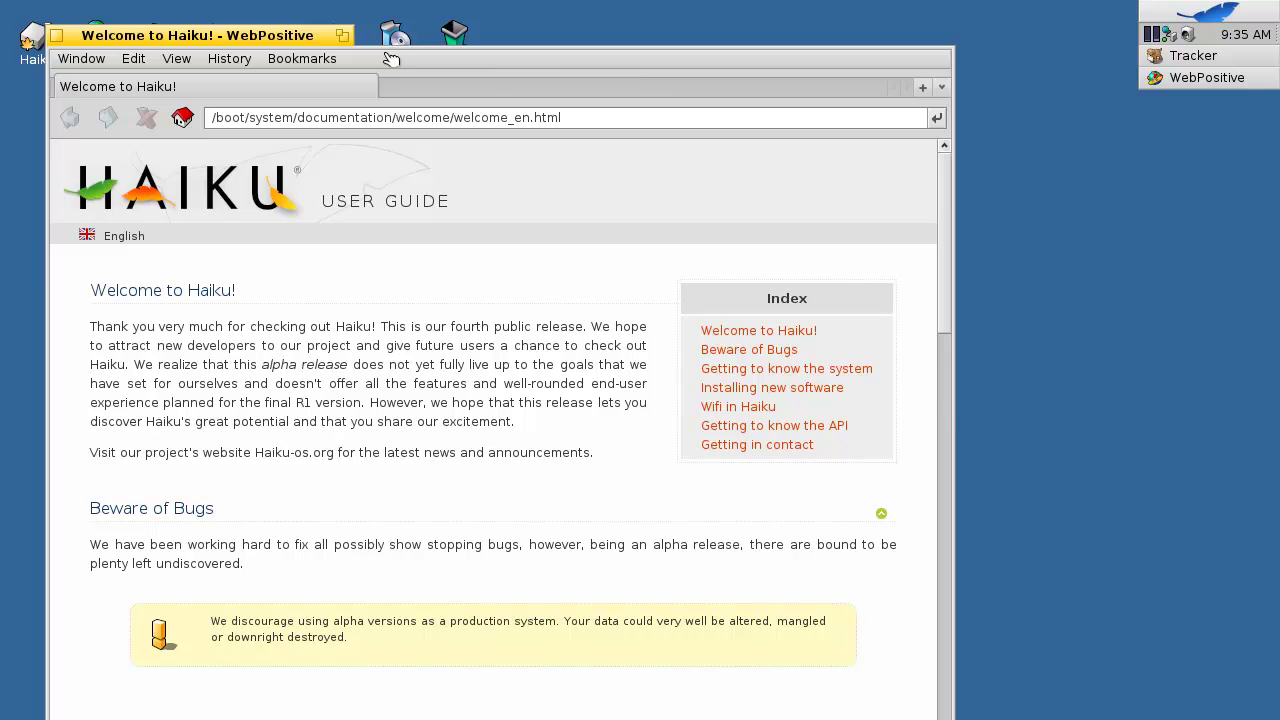
double_click(235, 35)
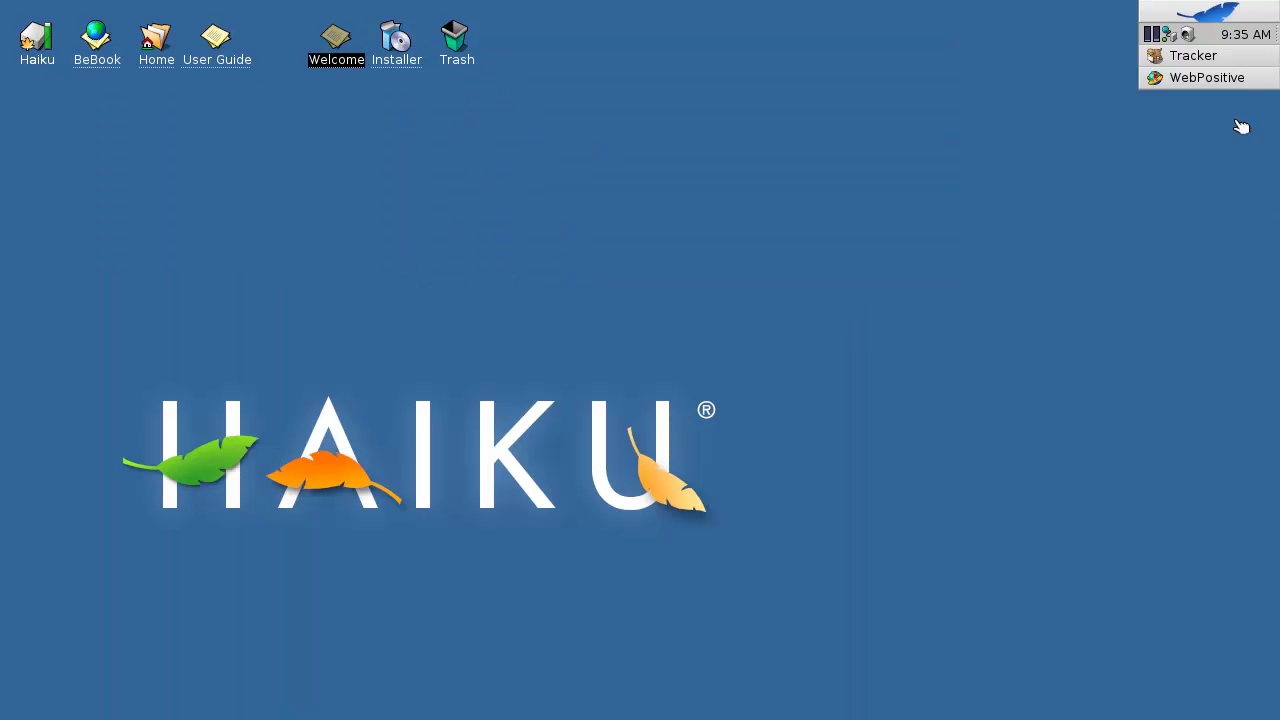
left_click(1162, 83)
left_click(1090, 85)
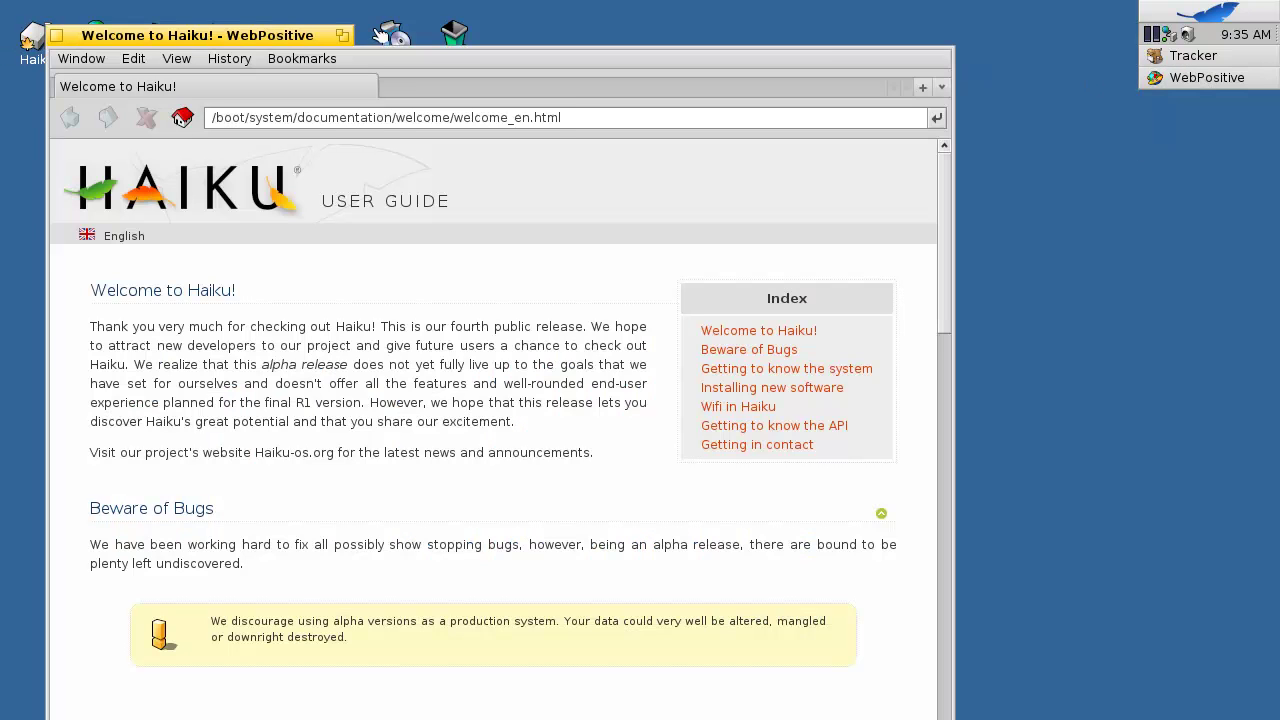
left_click(341, 37)
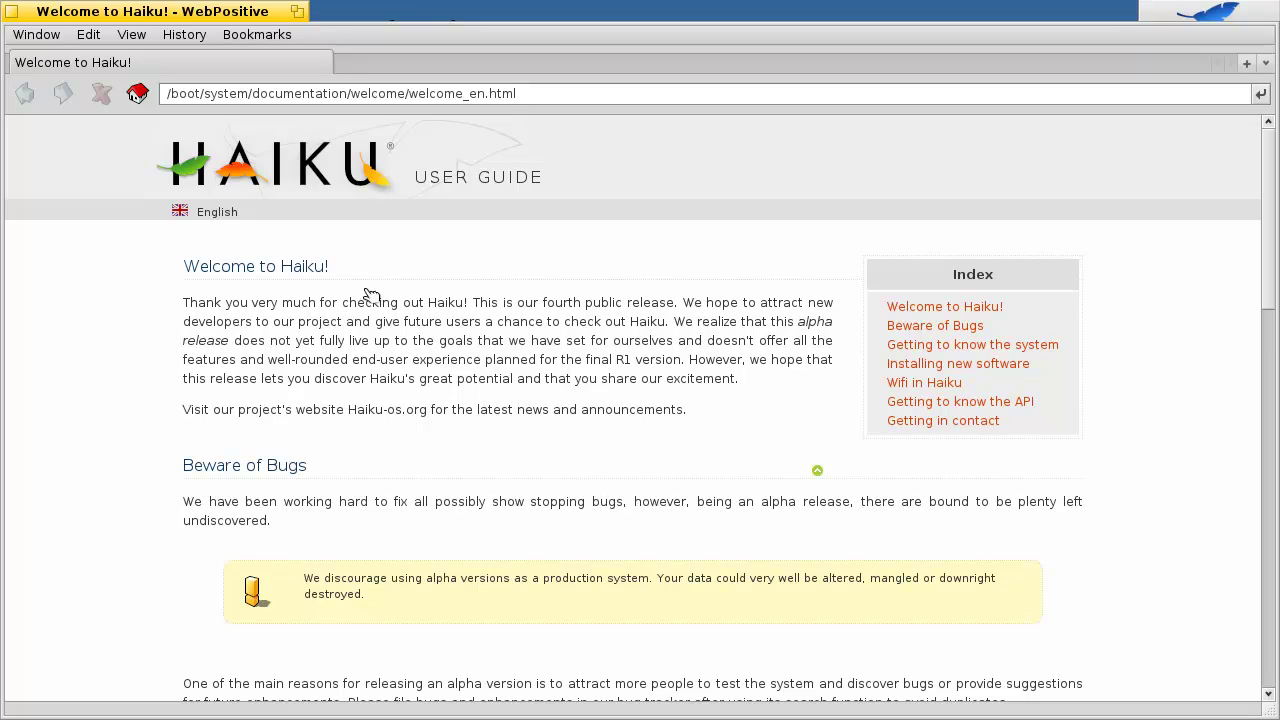
Step: Scroll the Welcome guide down to the Getting to know the system and Installing more software sections
scroll(470, 397, "down", 1)
scroll(470, 397, "down", 1)
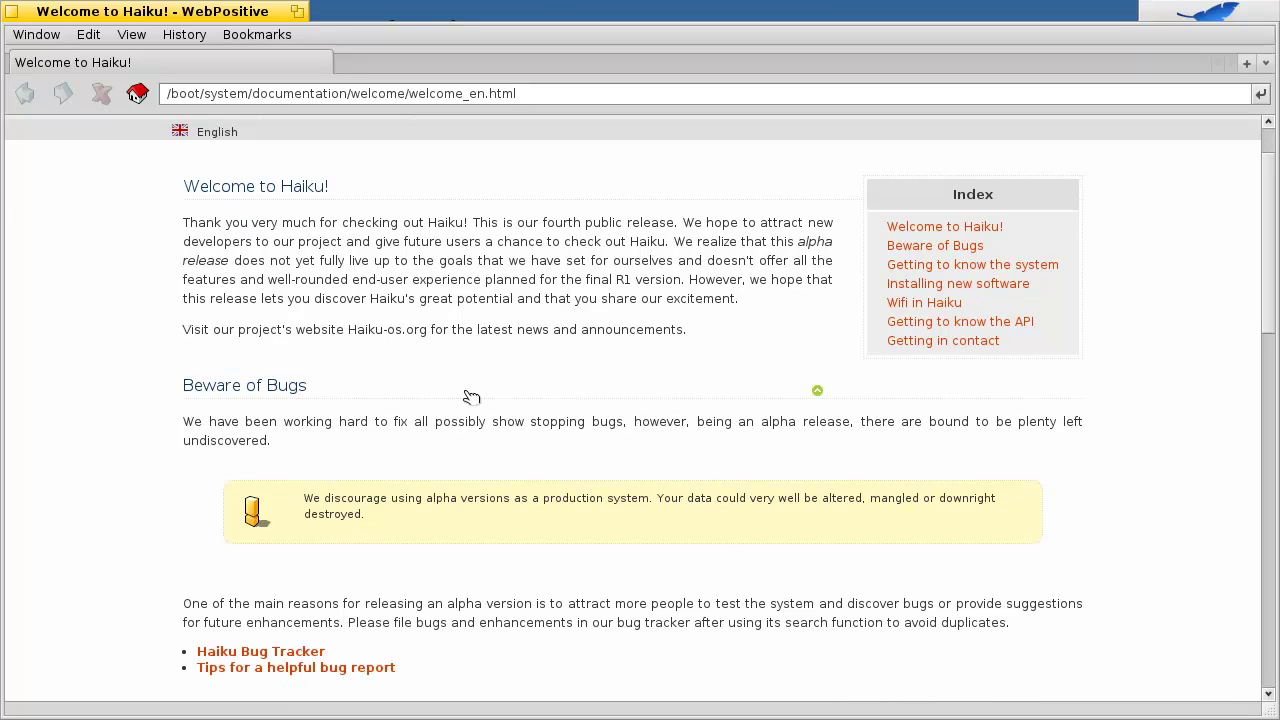
scroll(471, 397, "up", 2)
scroll(470, 397, "down", 1)
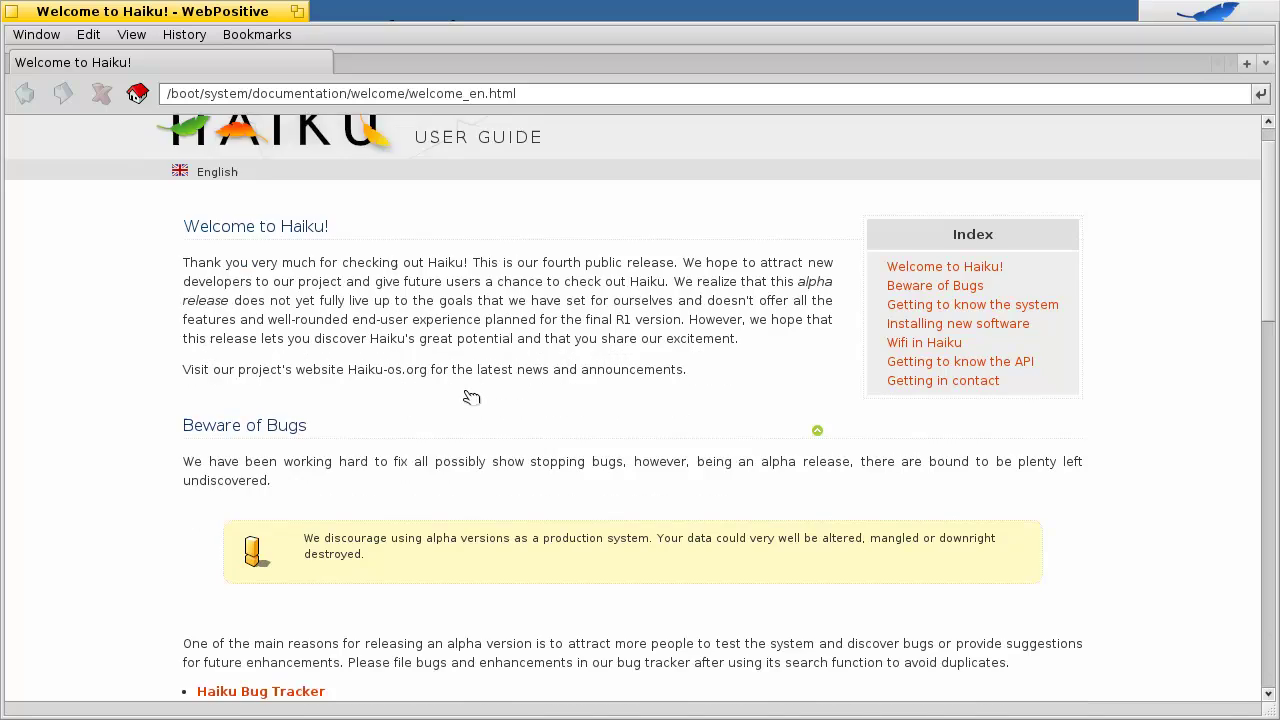
scroll(470, 397, "down", 4)
scroll(470, 397, "down", 3)
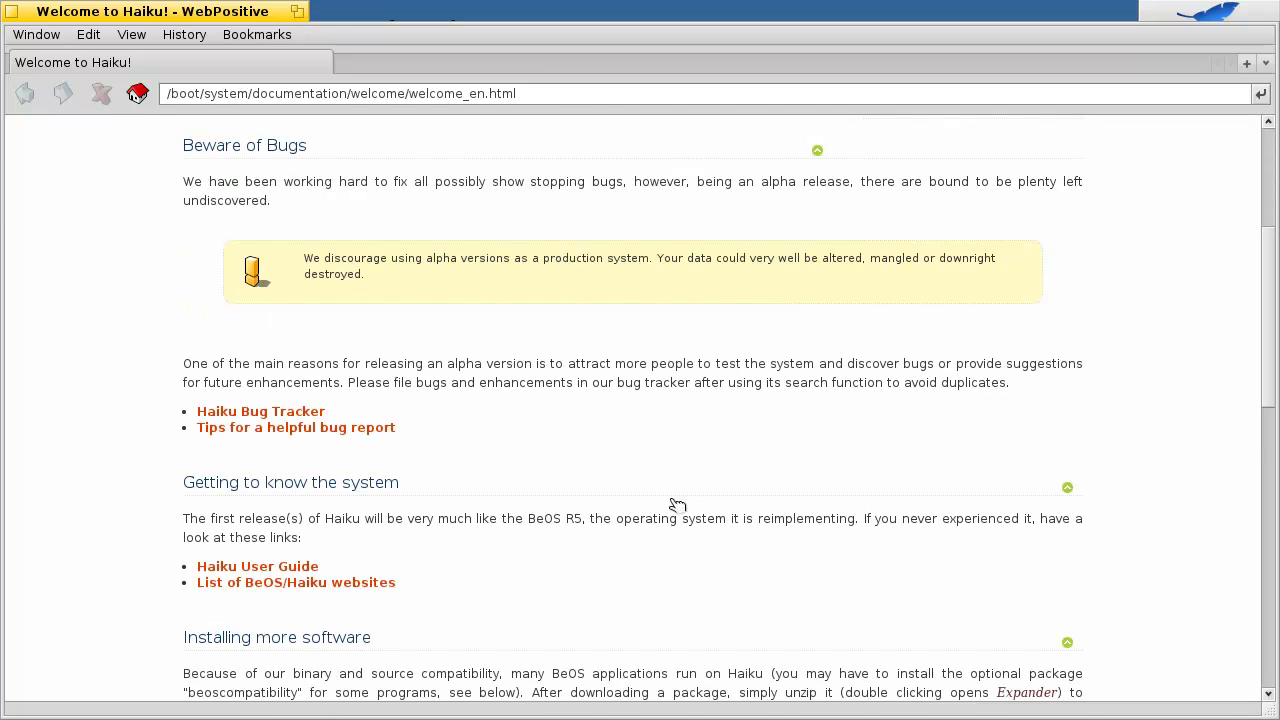
left_click_drag(547, 516, 586, 518)
left_click(560, 520)
scroll(570, 494, "down", 4)
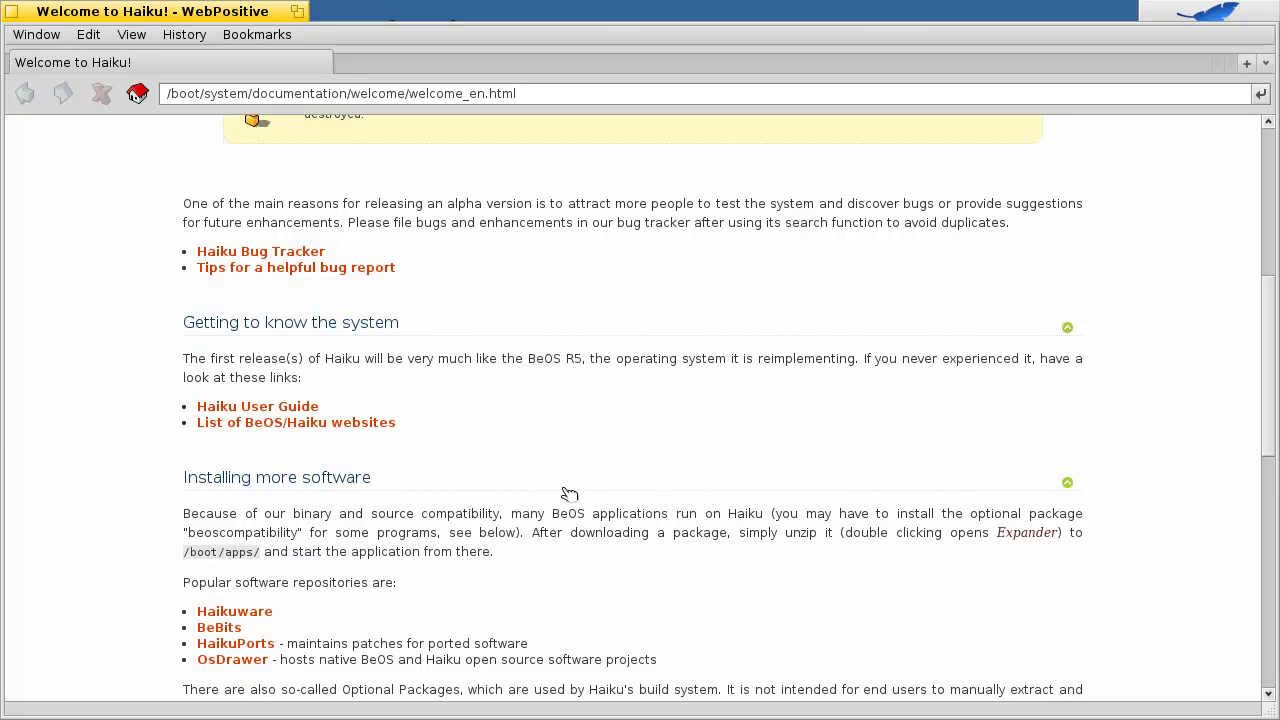
Step: Open the BeOS/Haiku websites list in a background tab and show the Haiku User Guide contents
middle_click(277, 432)
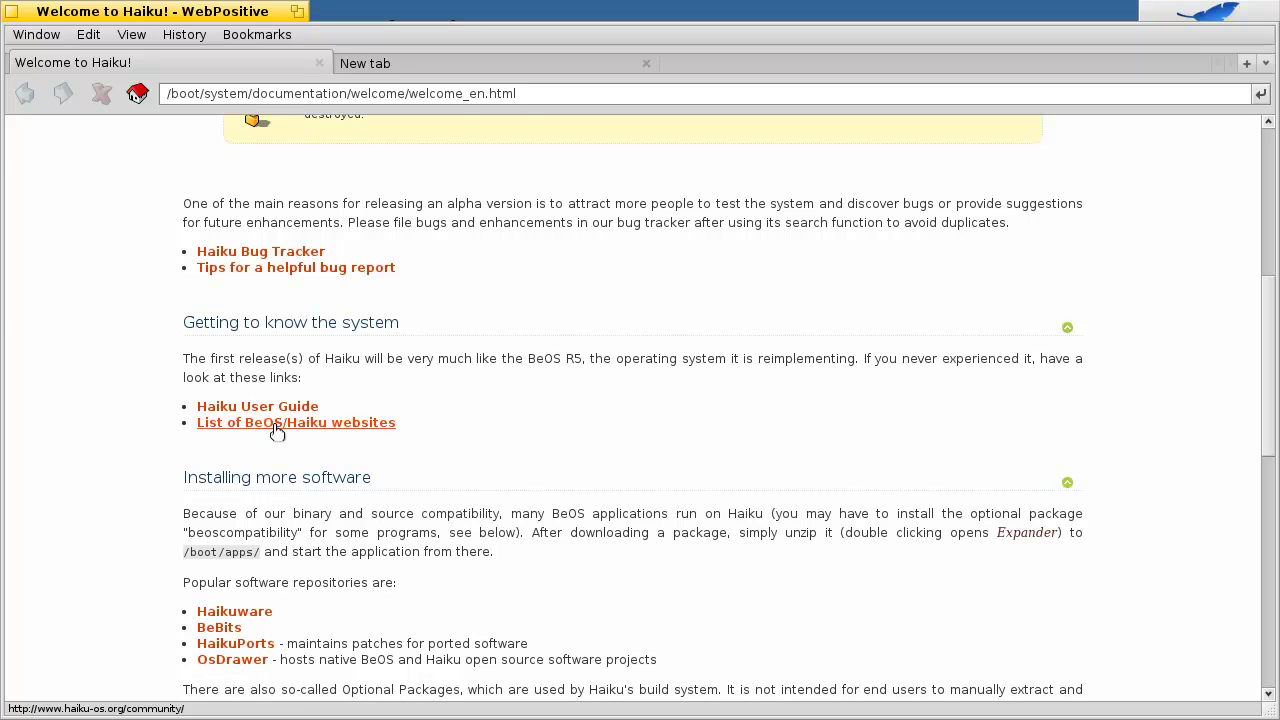
left_click(278, 408)
scroll(597, 432, "down", 1)
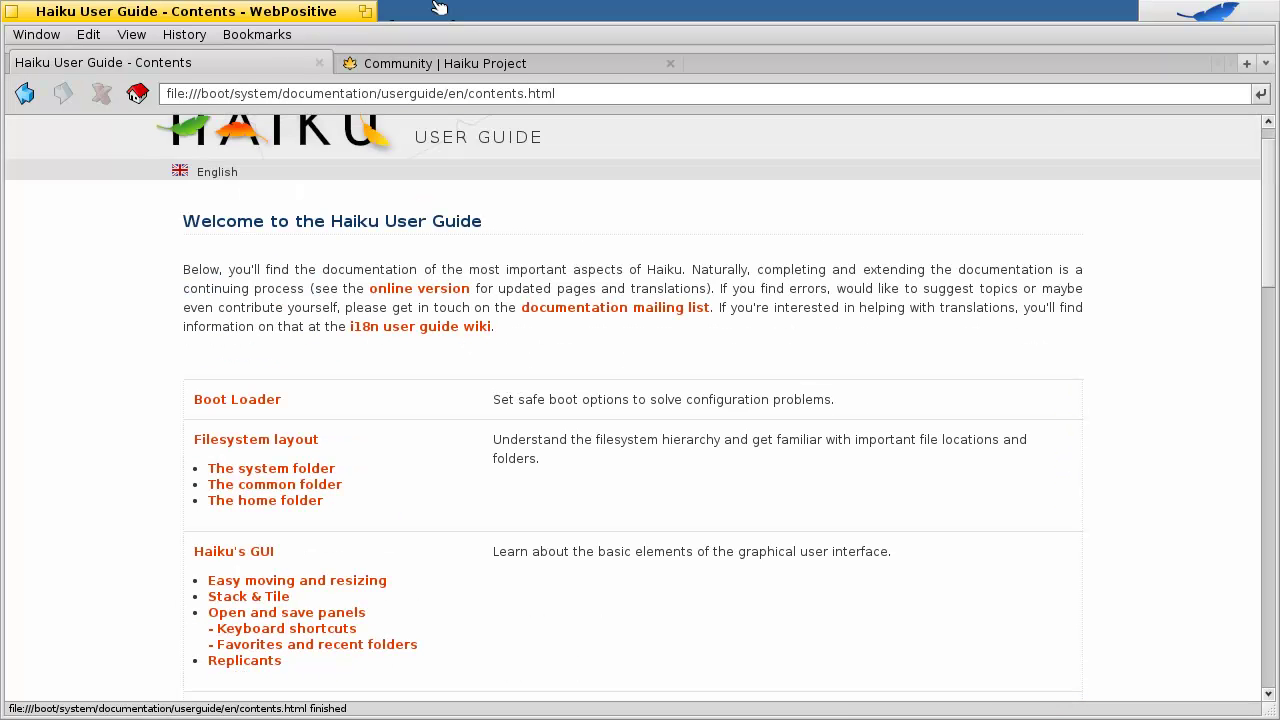
Step: Switch to the Community page tab and back to the User Guide contents
left_click(475, 60)
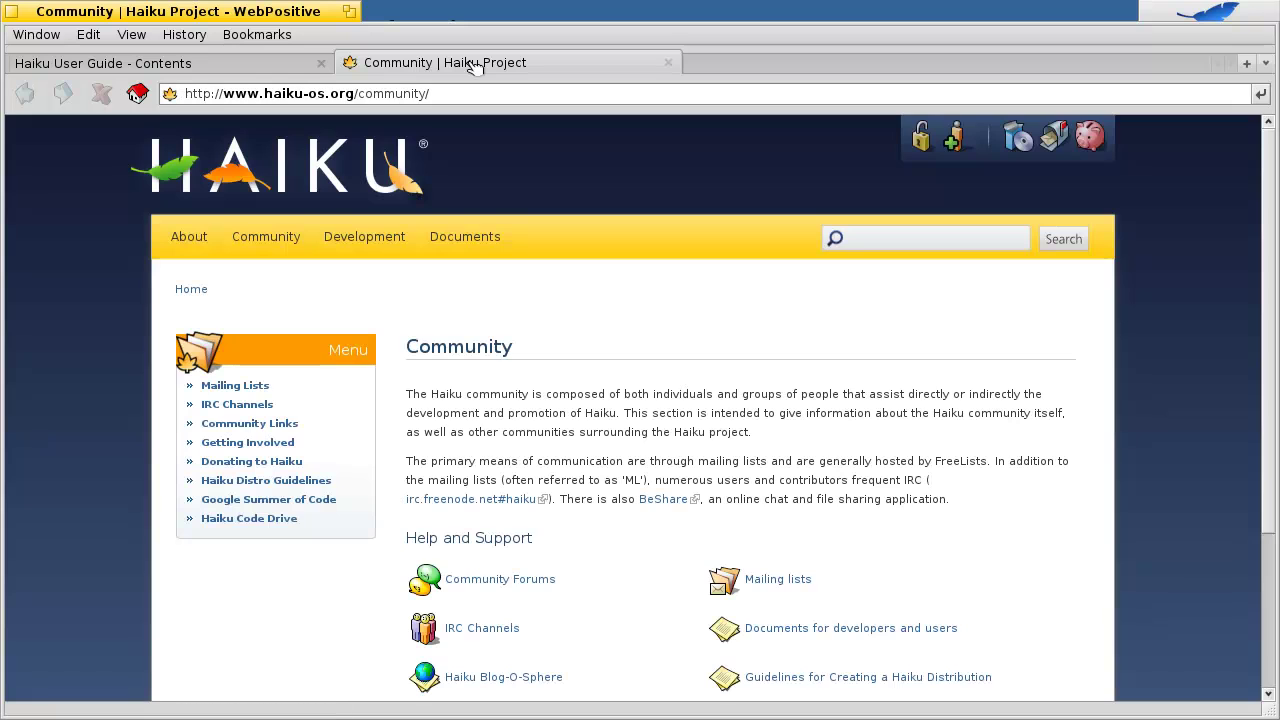
left_click(256, 70)
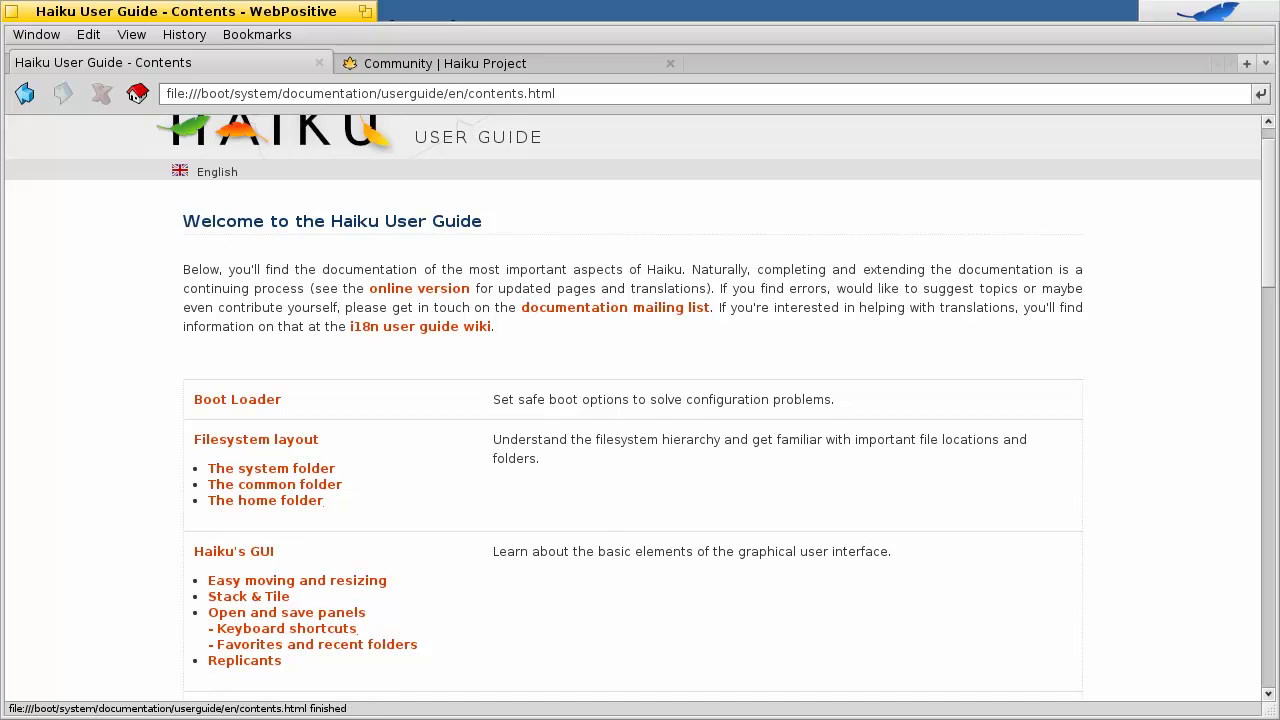
mouse_move(553, 570)
left_mouse_down()
mouse_move(674, 554)
mouse_move(408, 551)
mouse_move(510, 545)
left_mouse_up()
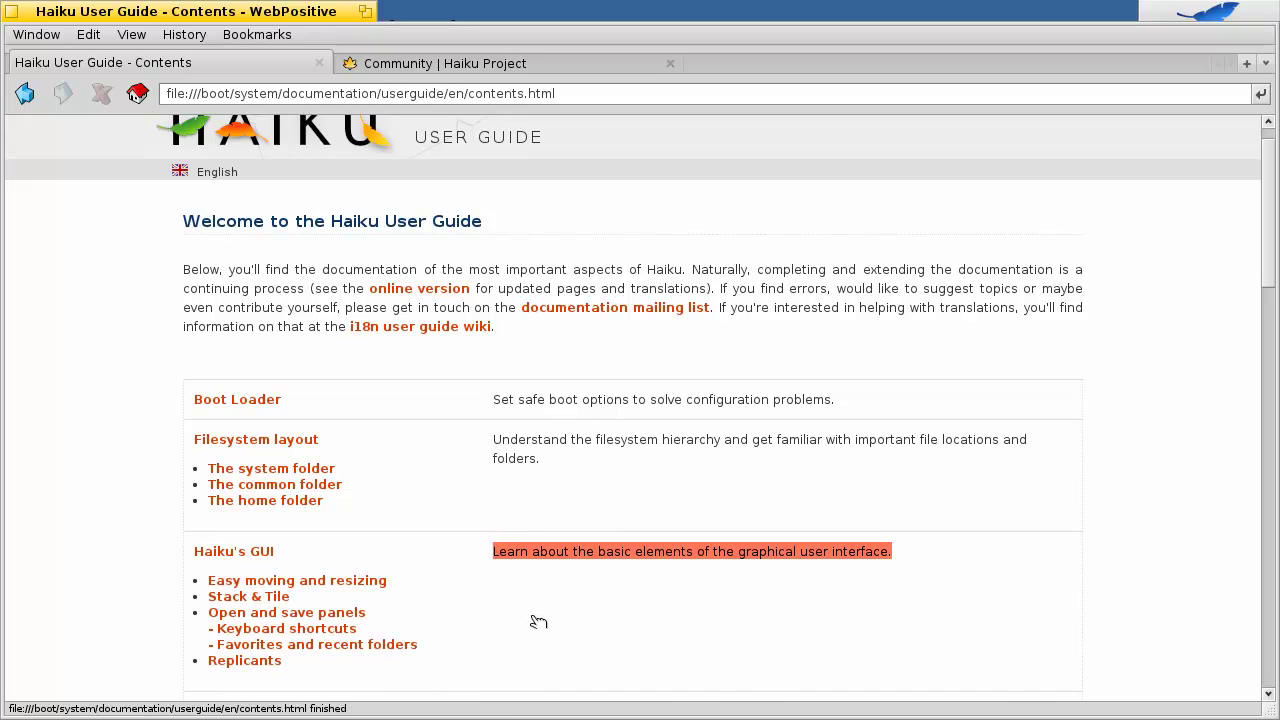
left_click(521, 585)
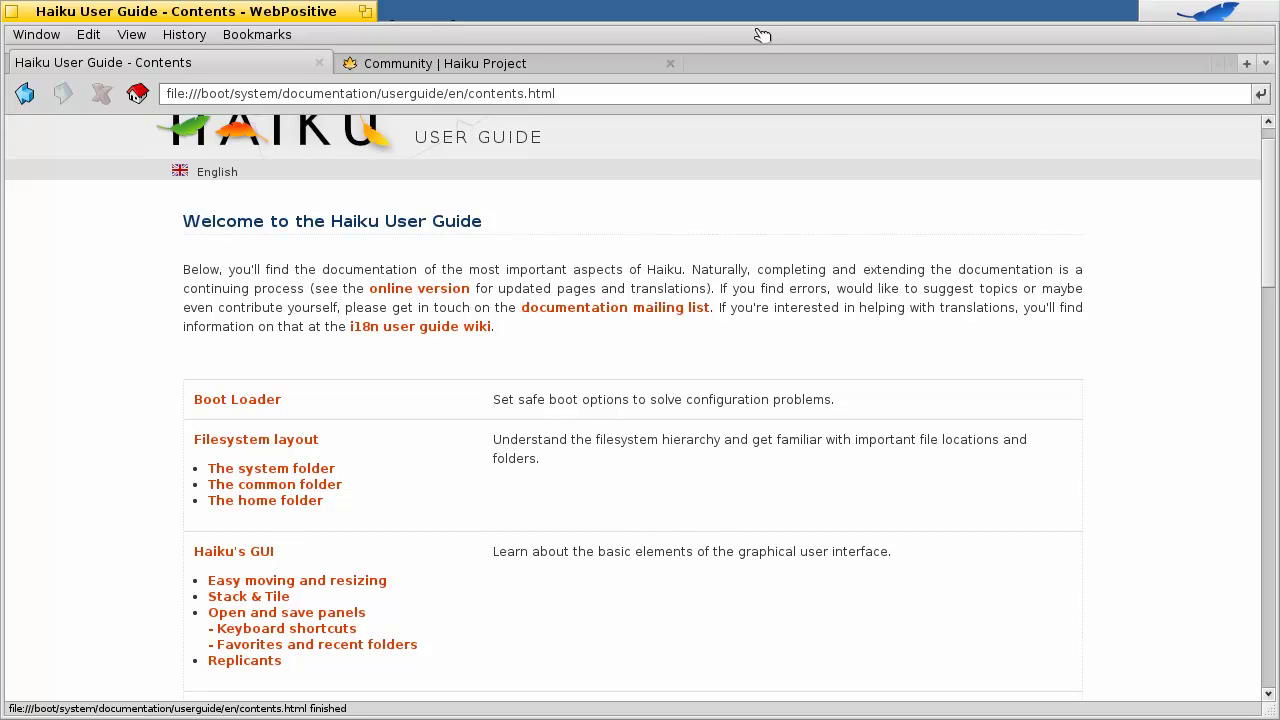
left_click(14, 12)
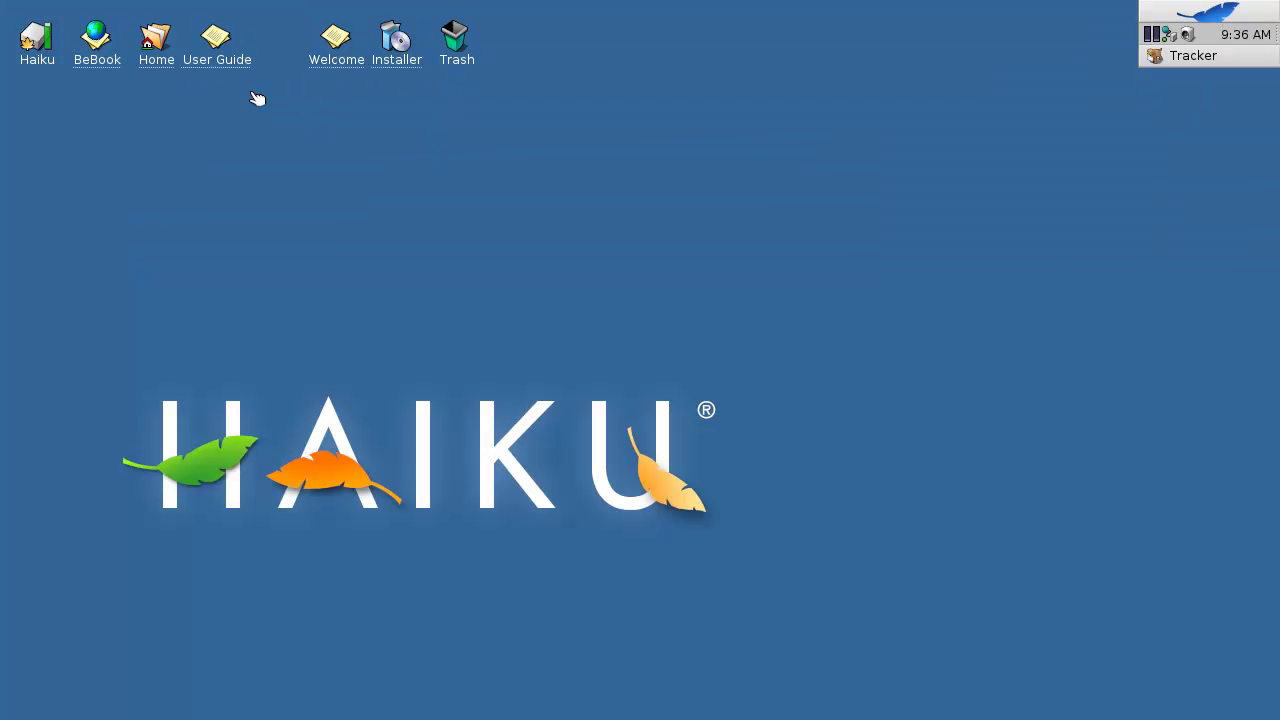
left_click(1175, 18)
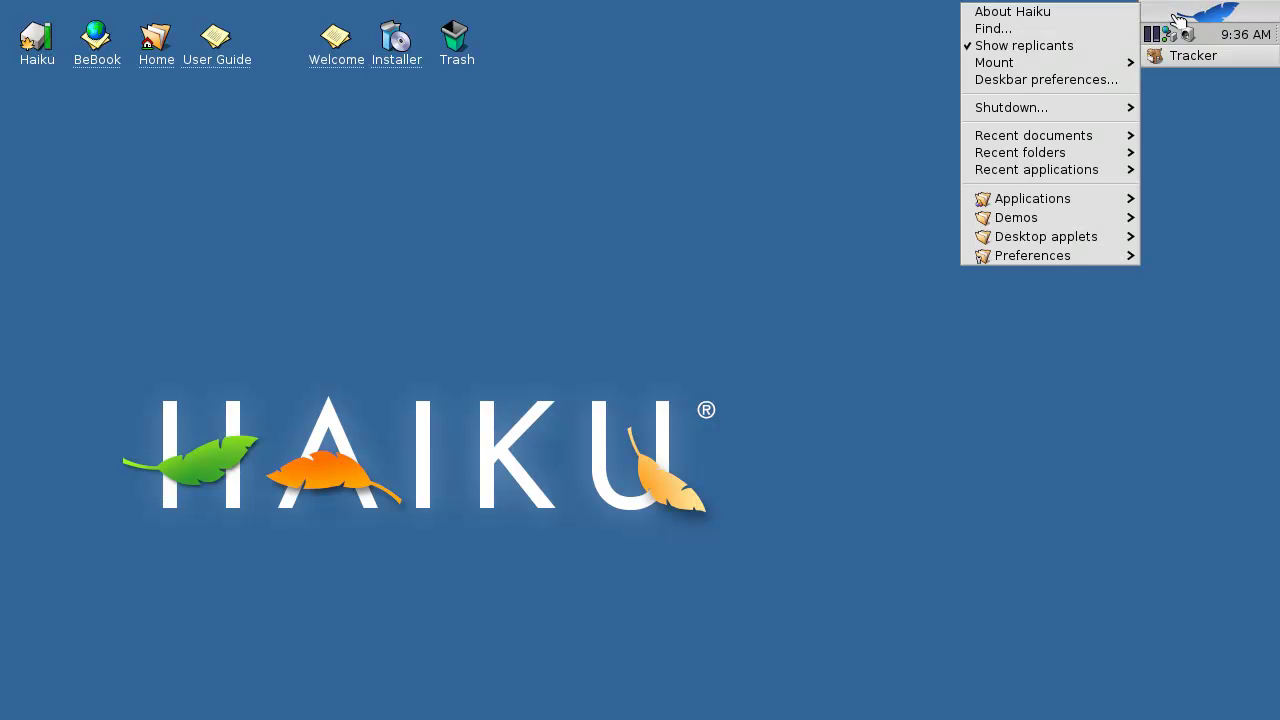
left_click(1040, 12)
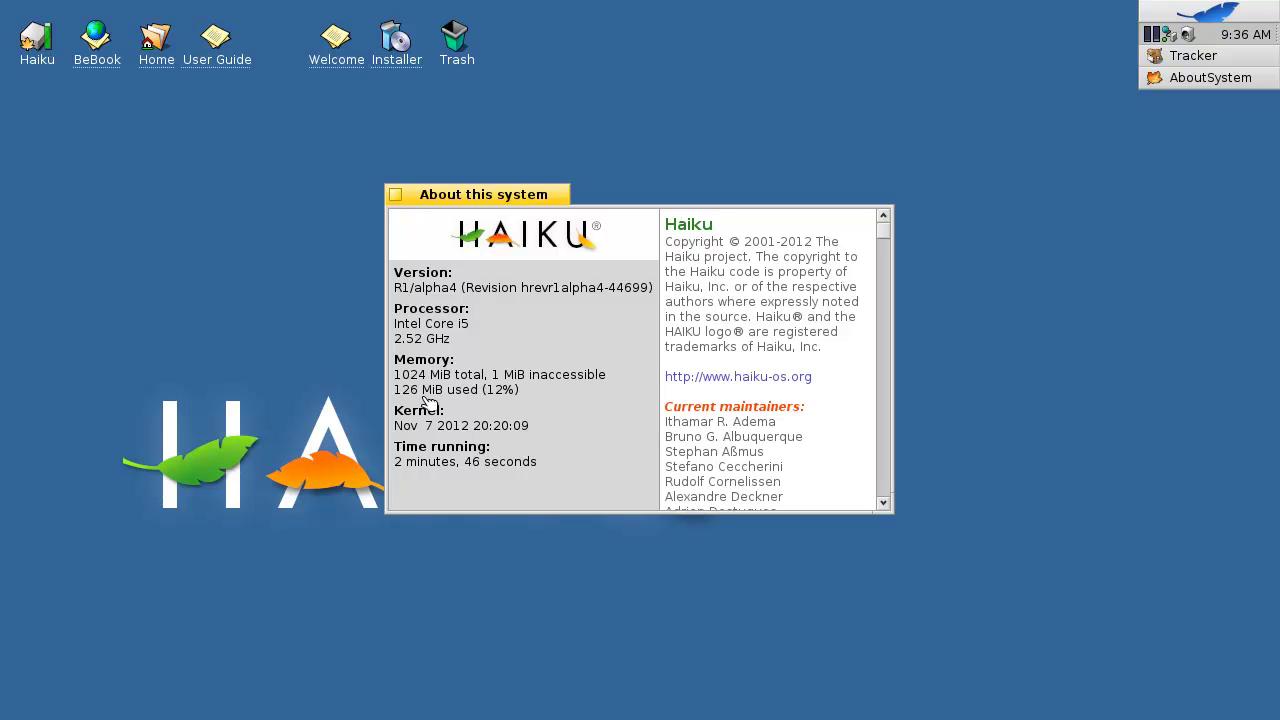
Step: Launch PoorMan from the Deskbar Applications menu, leaving its public_html publish-folder prompt unanswered
left_click(398, 196)
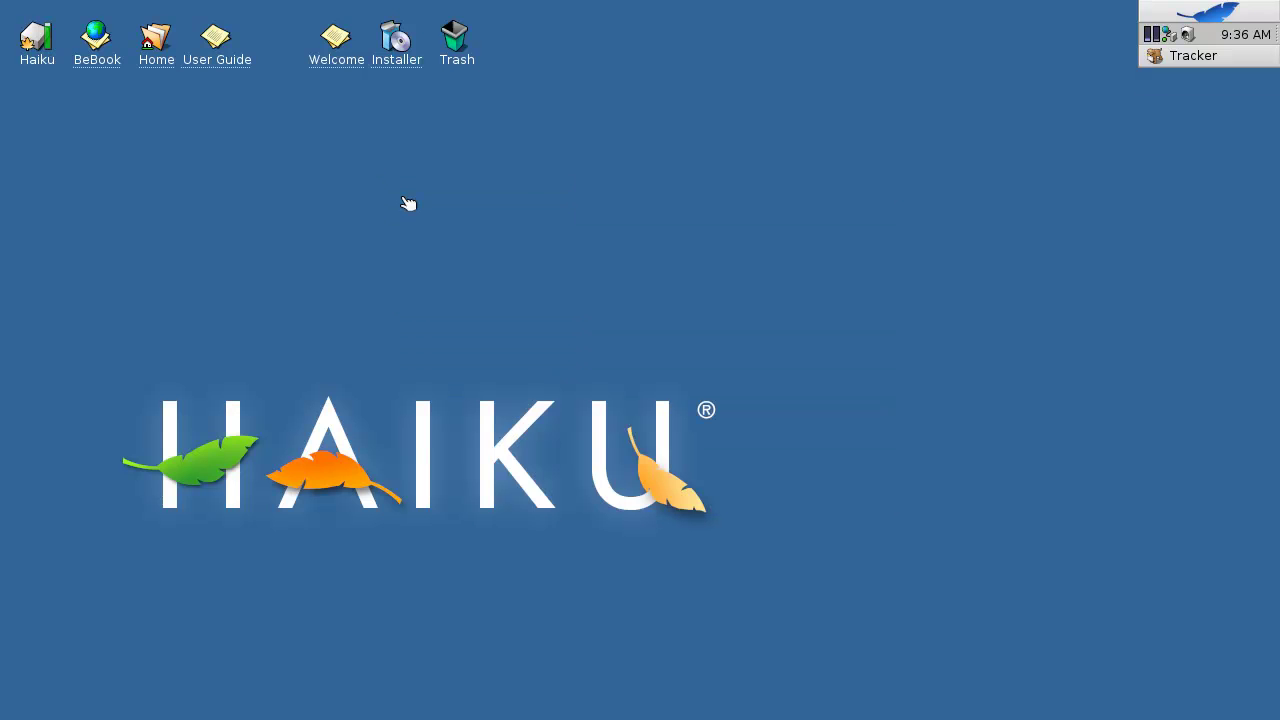
left_click(1225, 10)
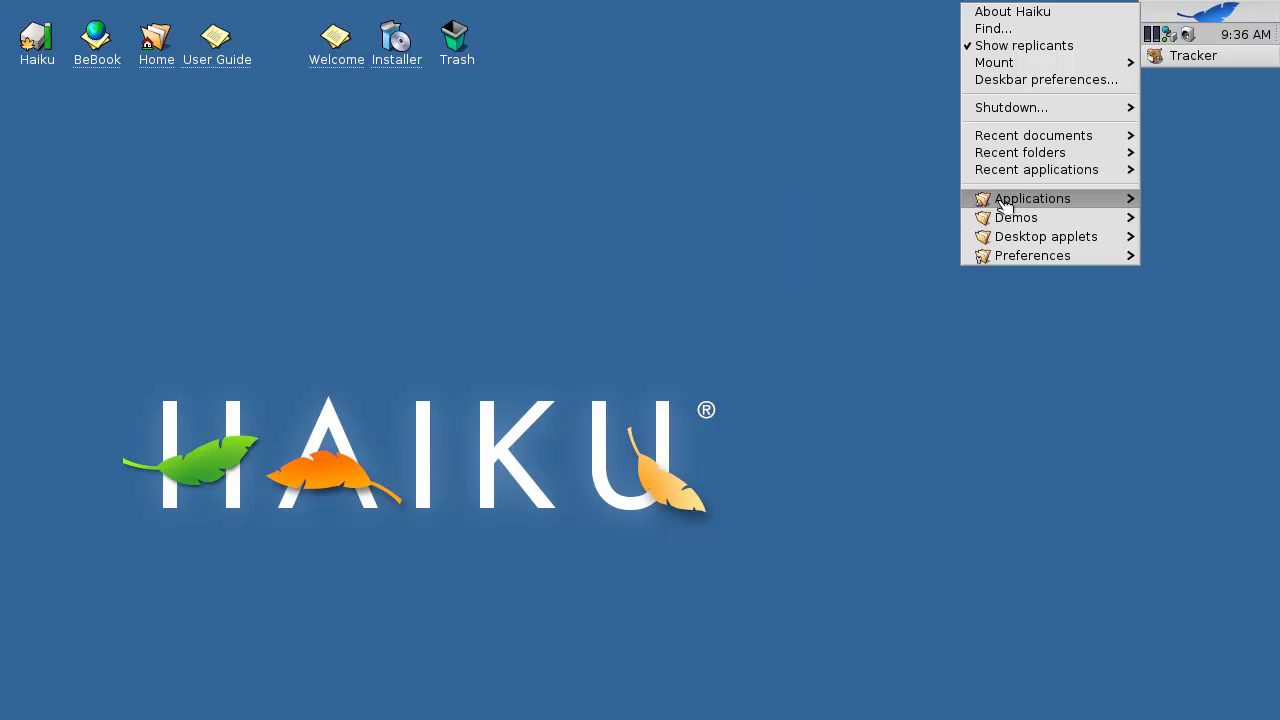
mouse_move(1032, 198)
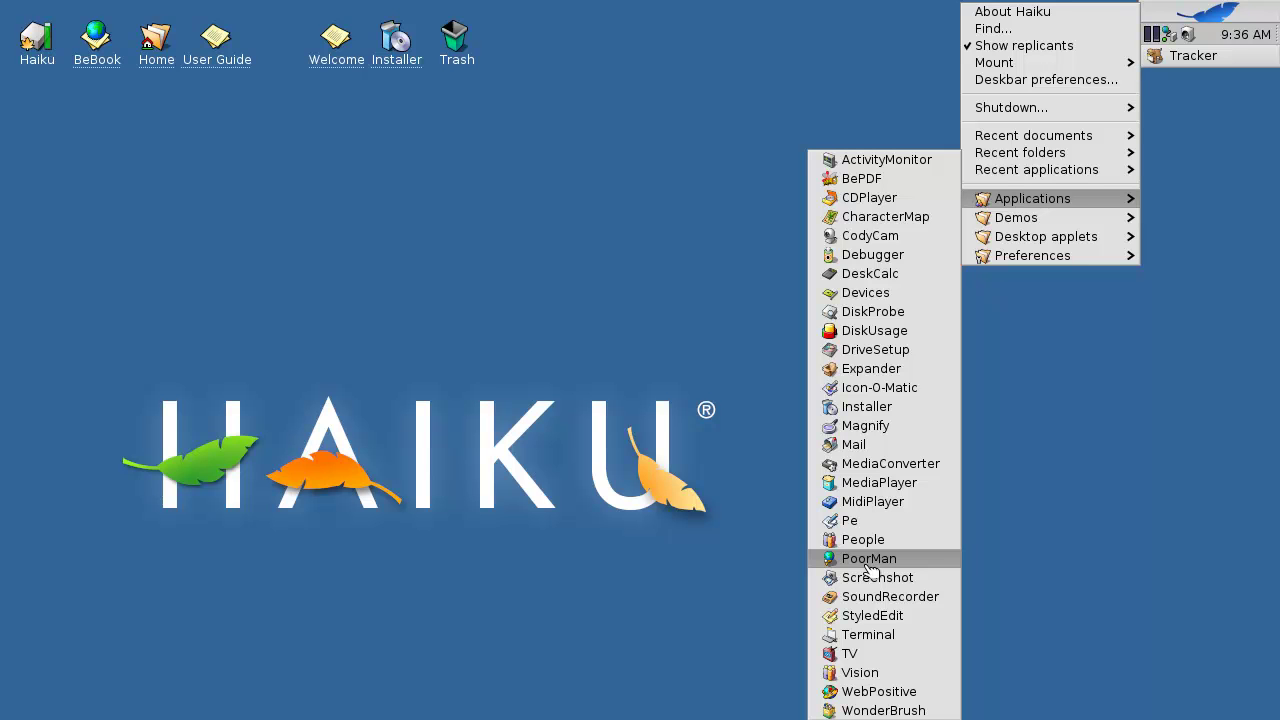
left_click(868, 562)
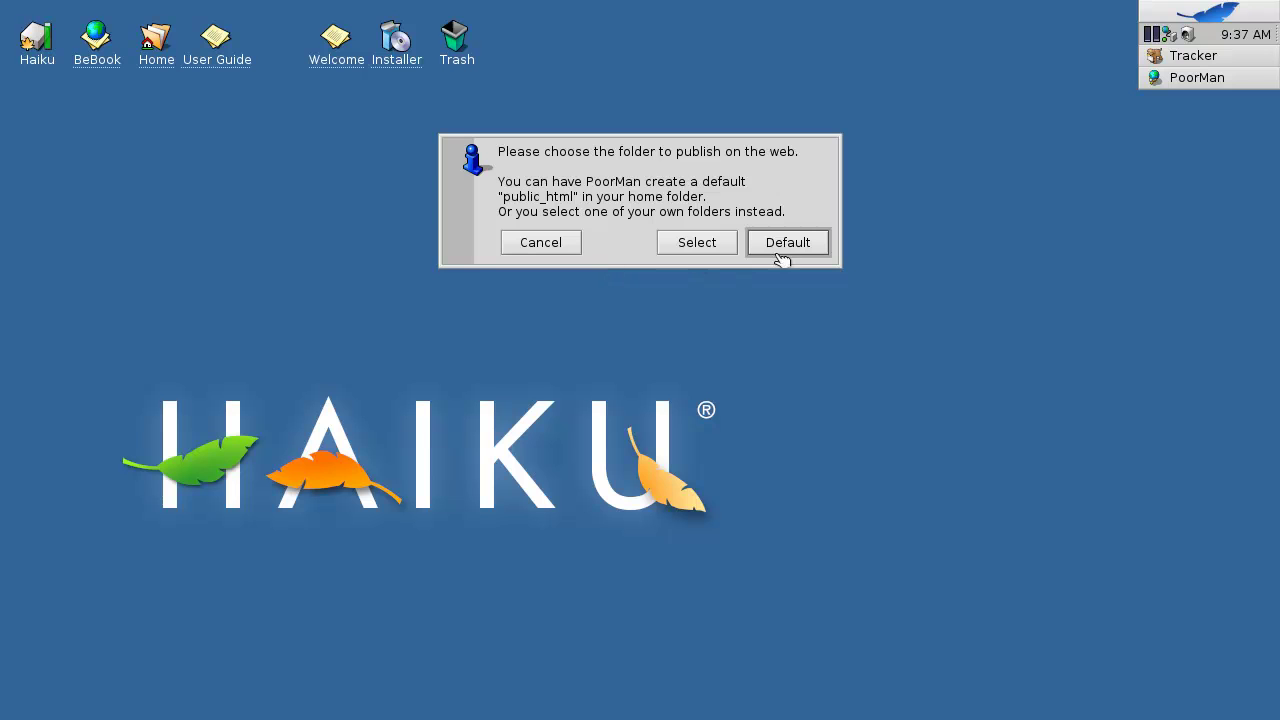
left_click(569, 248)
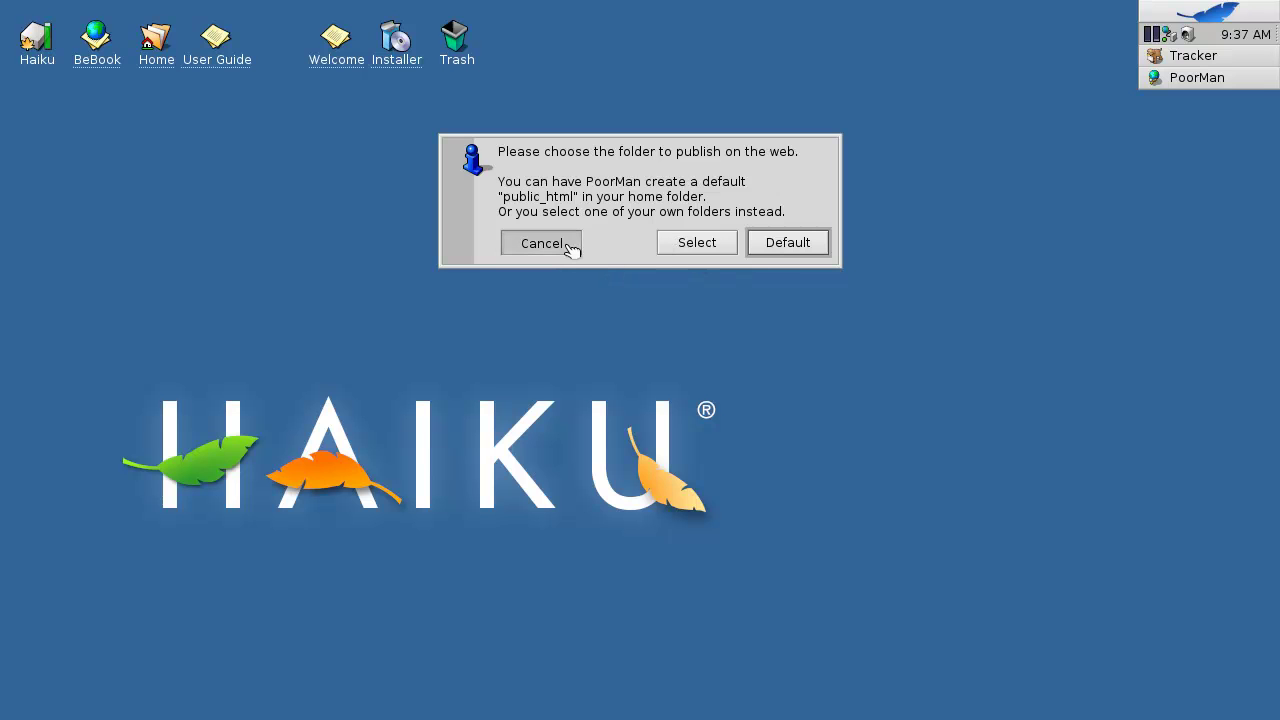
Step: Launch DeskCalc, close it again, and bring up the Deskbar Preferences list
left_click(1244, 11)
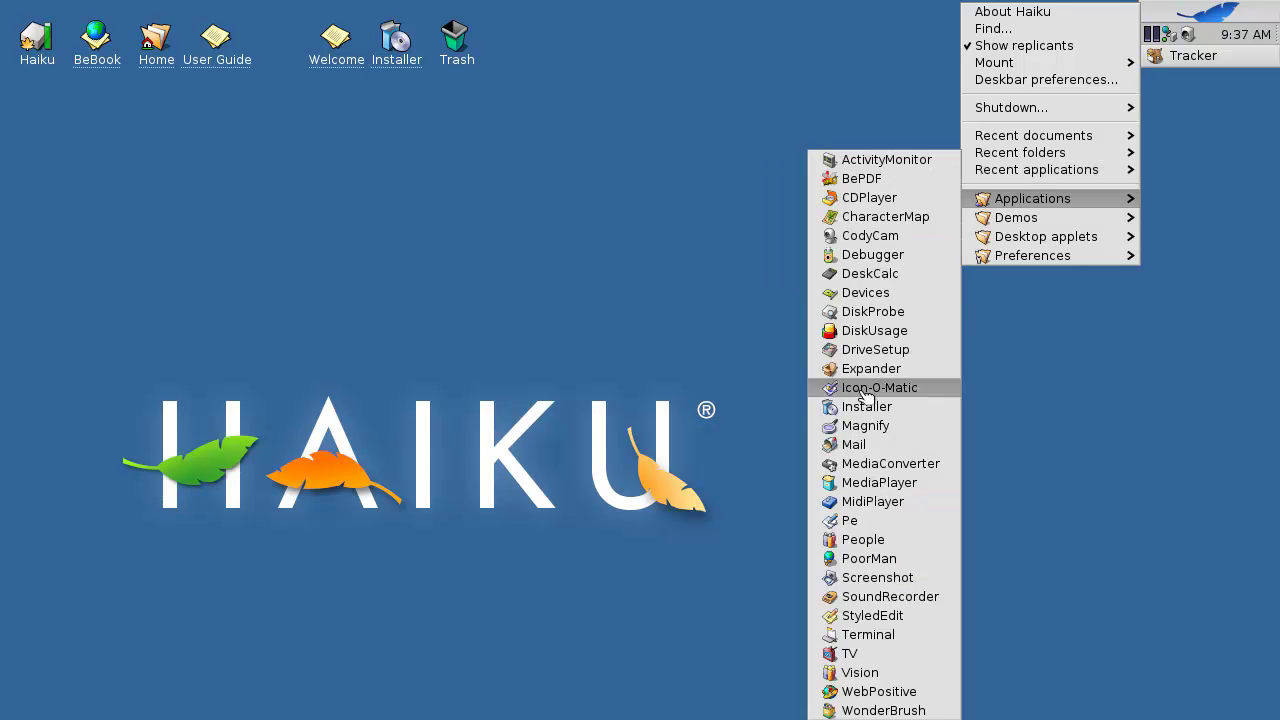
left_click(852, 283)
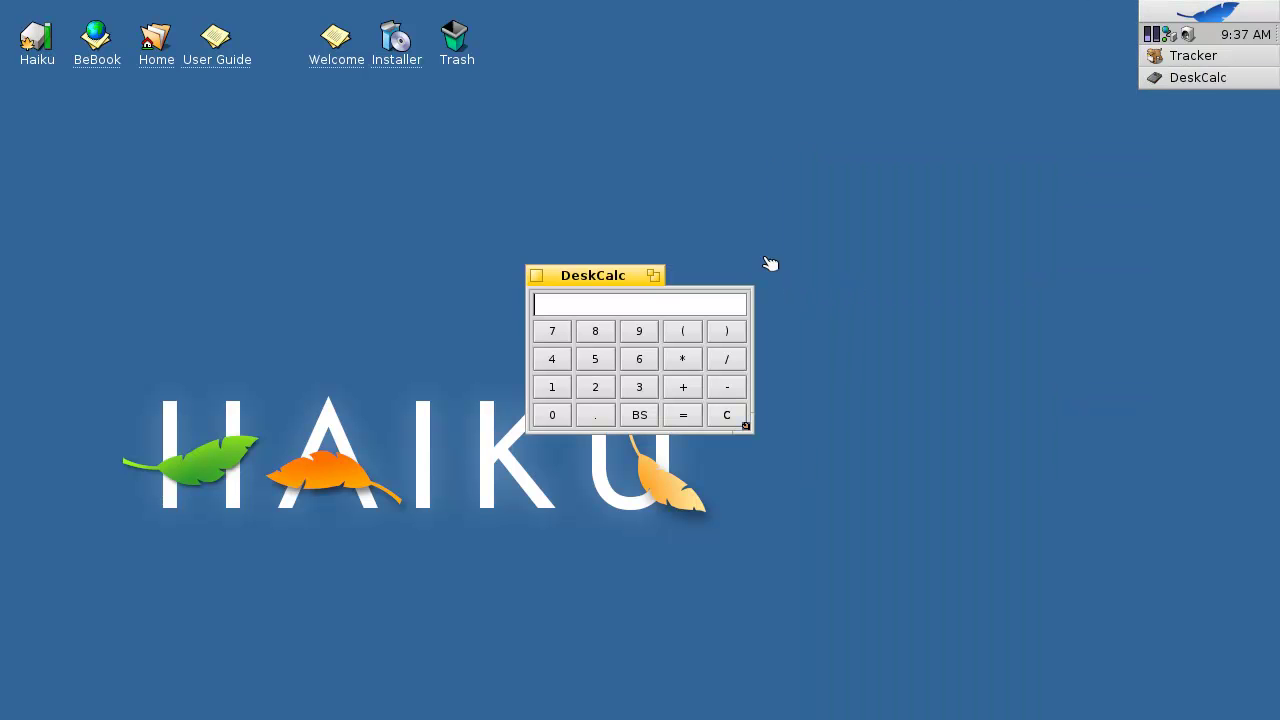
left_click(536, 278)
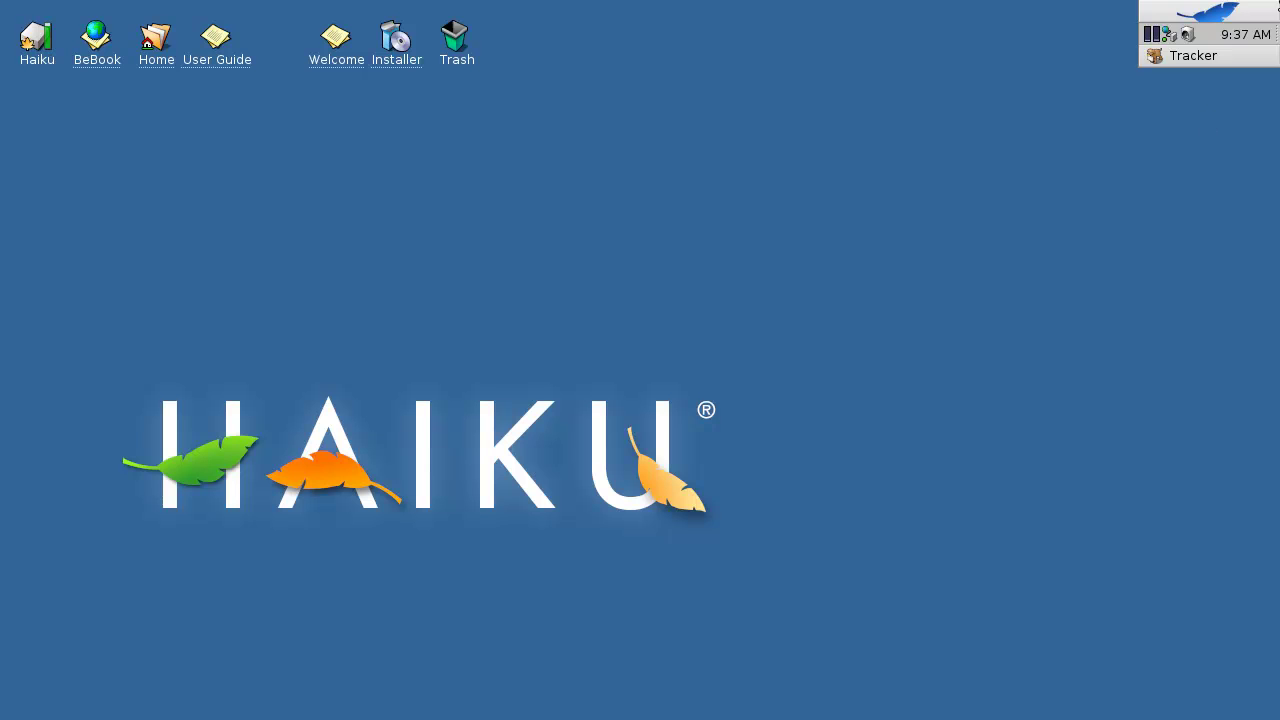
left_click(1210, 12)
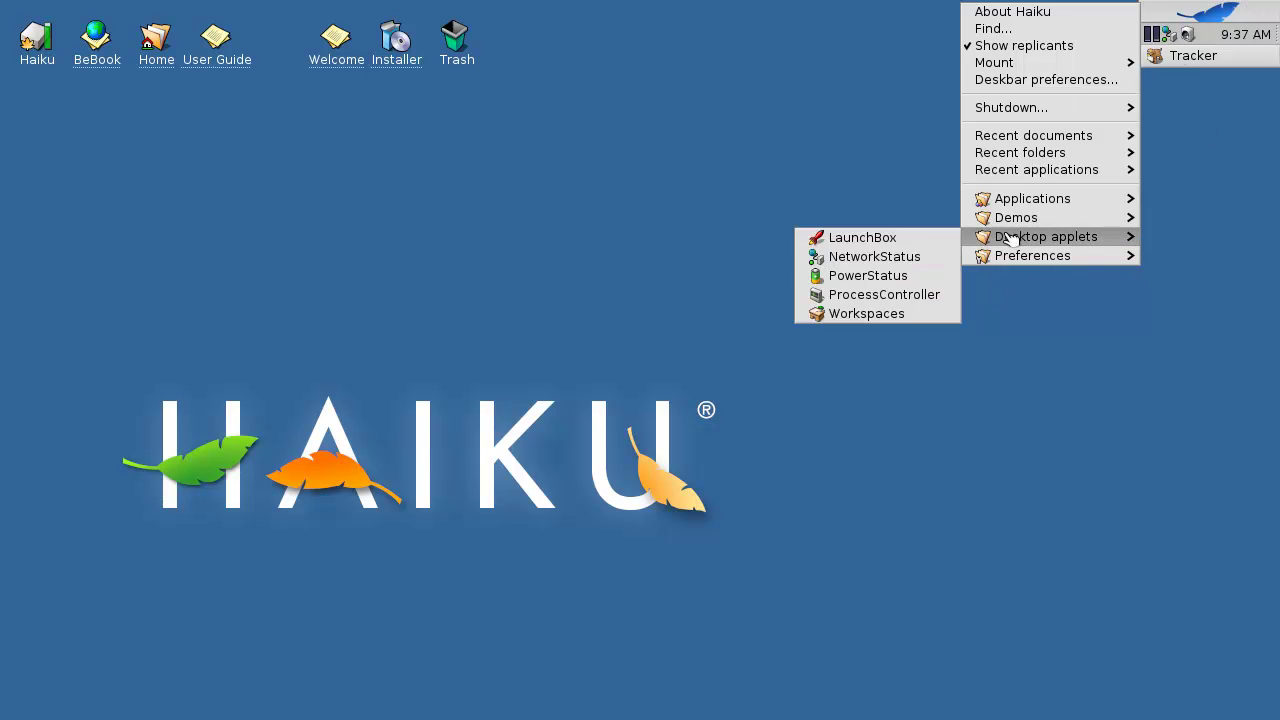
mouse_move(1032, 256)
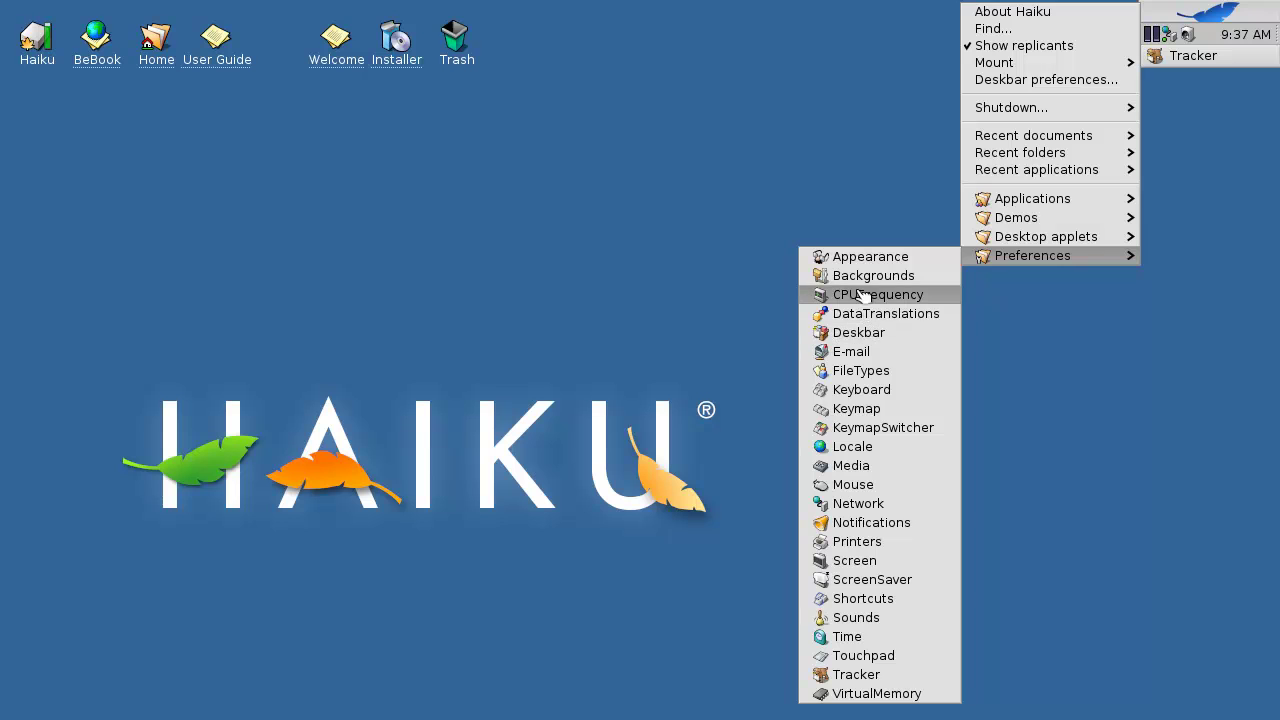
Step: Check CPUFrequency's stepping policies, keep Dynamic performance, and close the panel
left_click(880, 298)
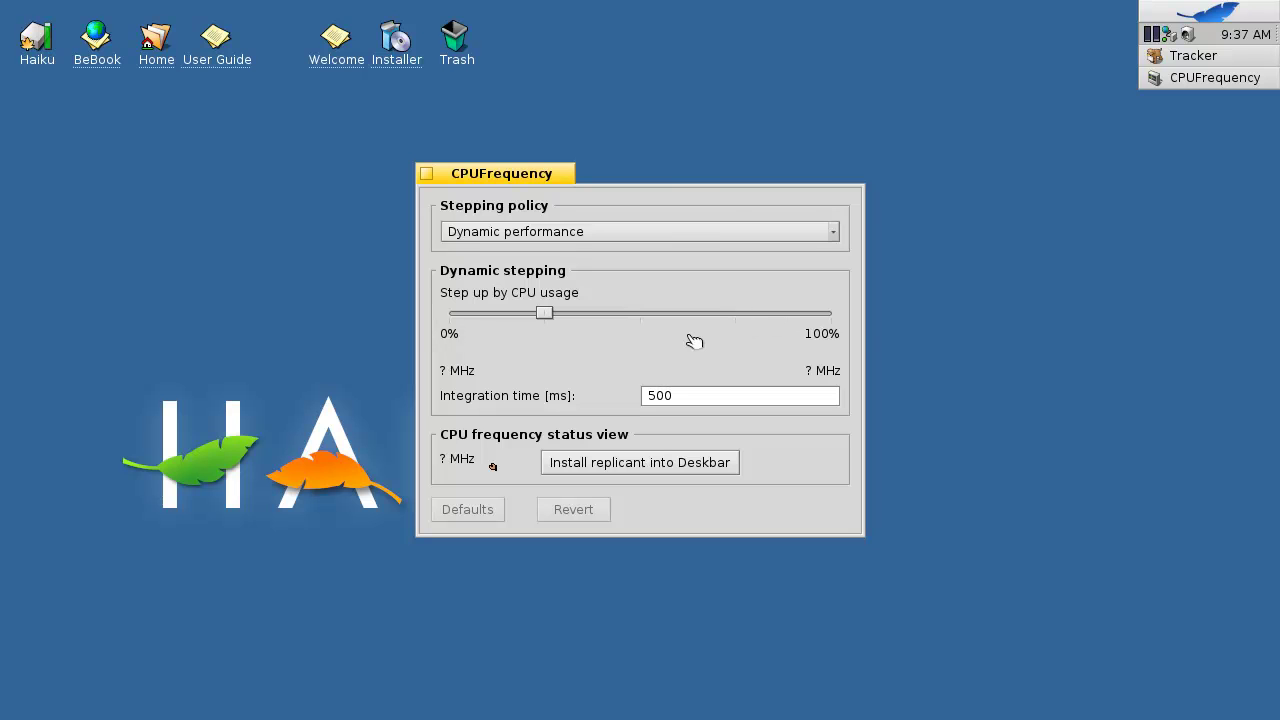
left_click(730, 237)
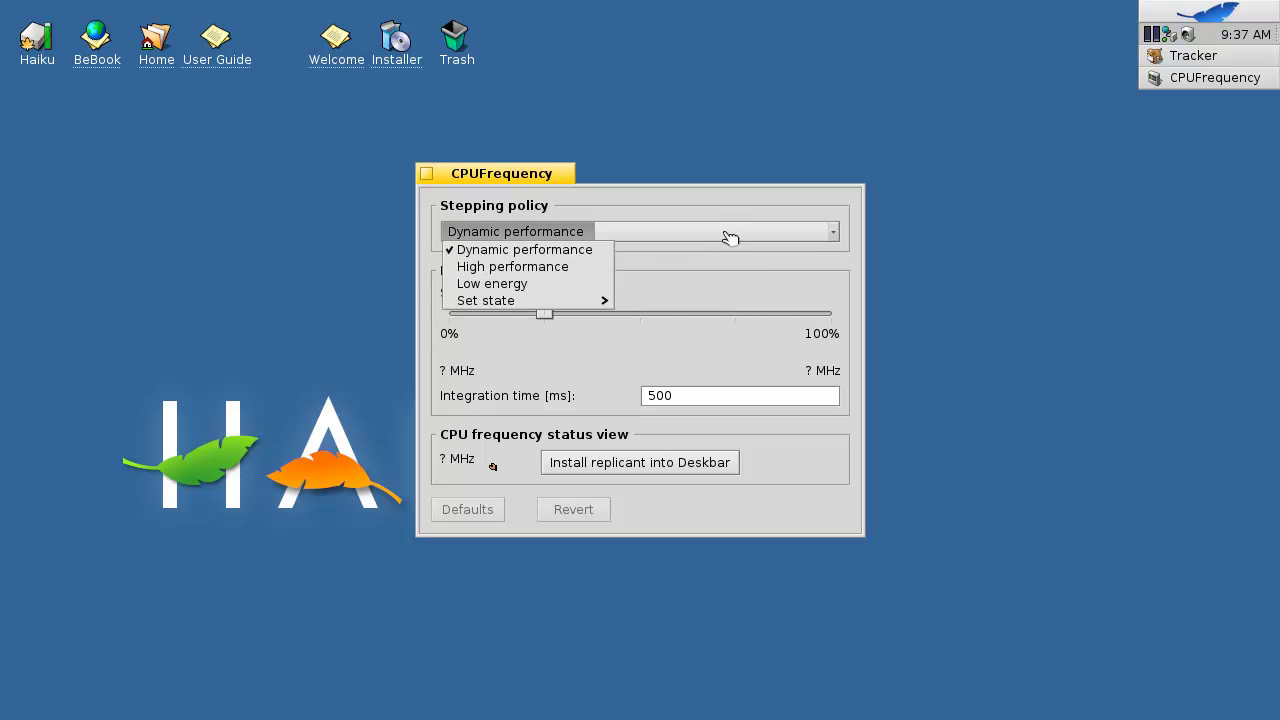
left_click(748, 209)
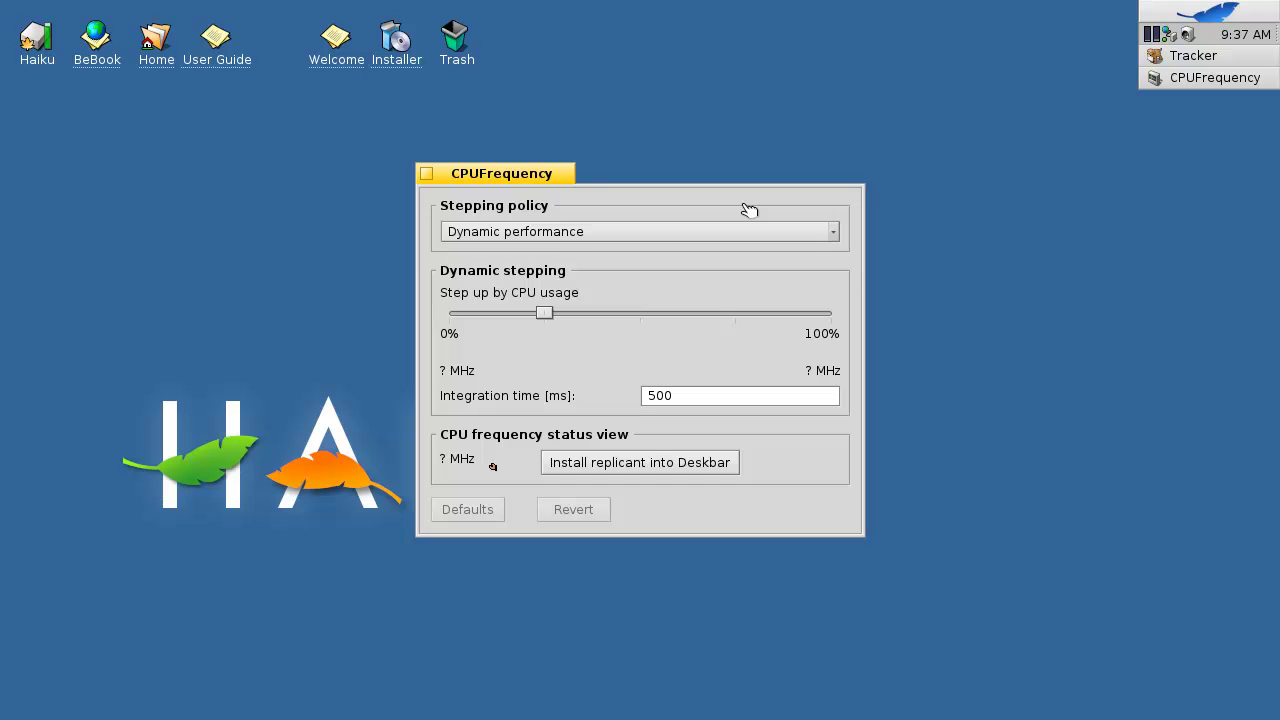
left_click(429, 174)
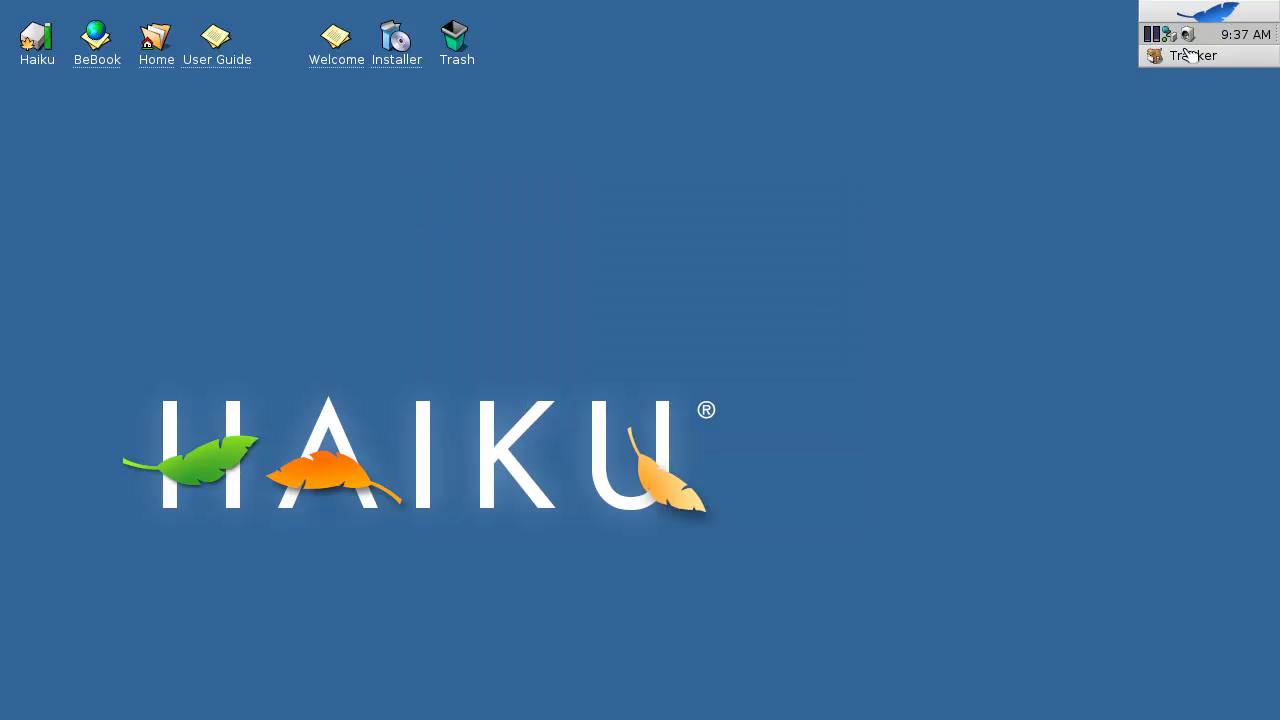
Step: Open the Appearance preferences and move the window to the screen centre
left_click(1176, 12)
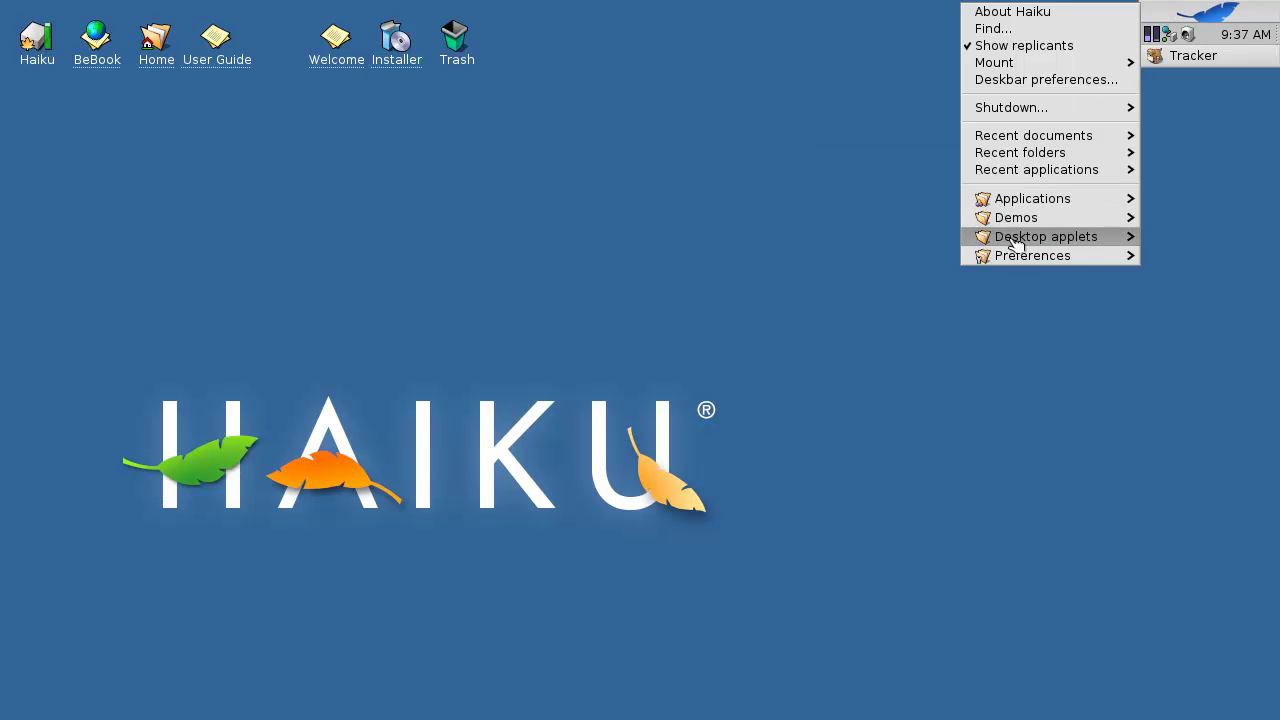
mouse_move(1032, 256)
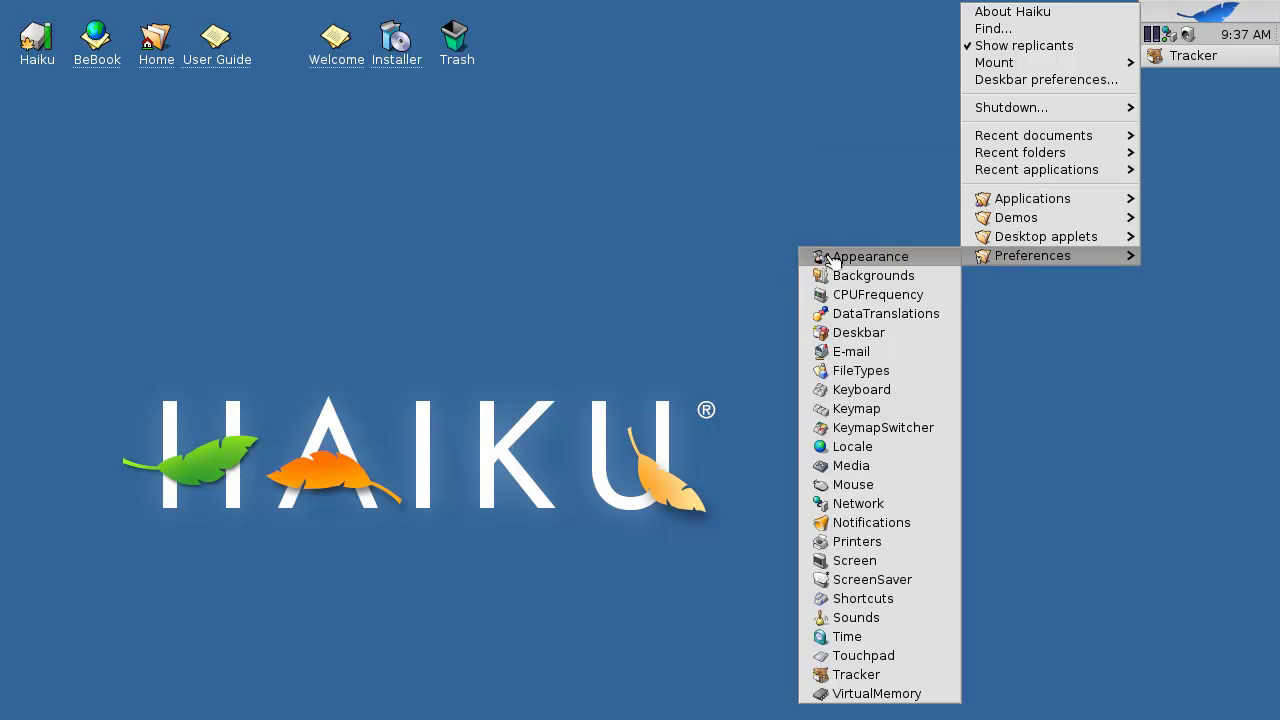
left_click(833, 261)
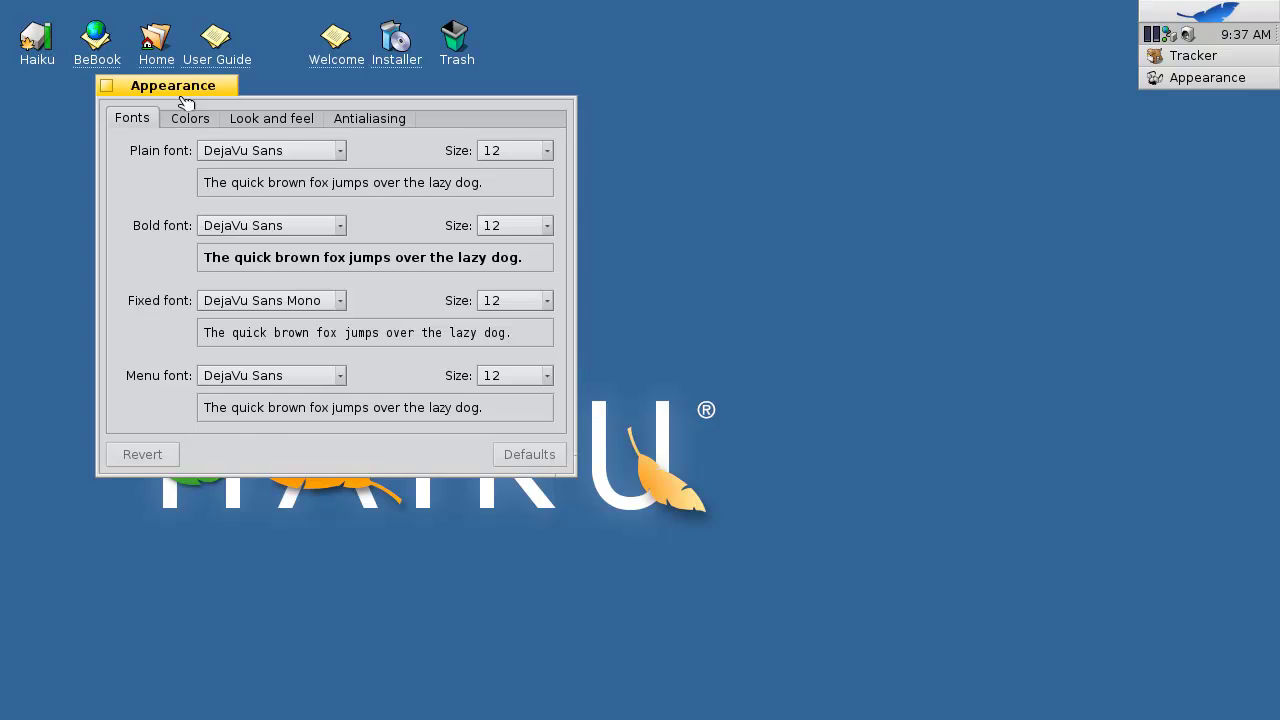
left_click_drag(190, 93, 459, 211)
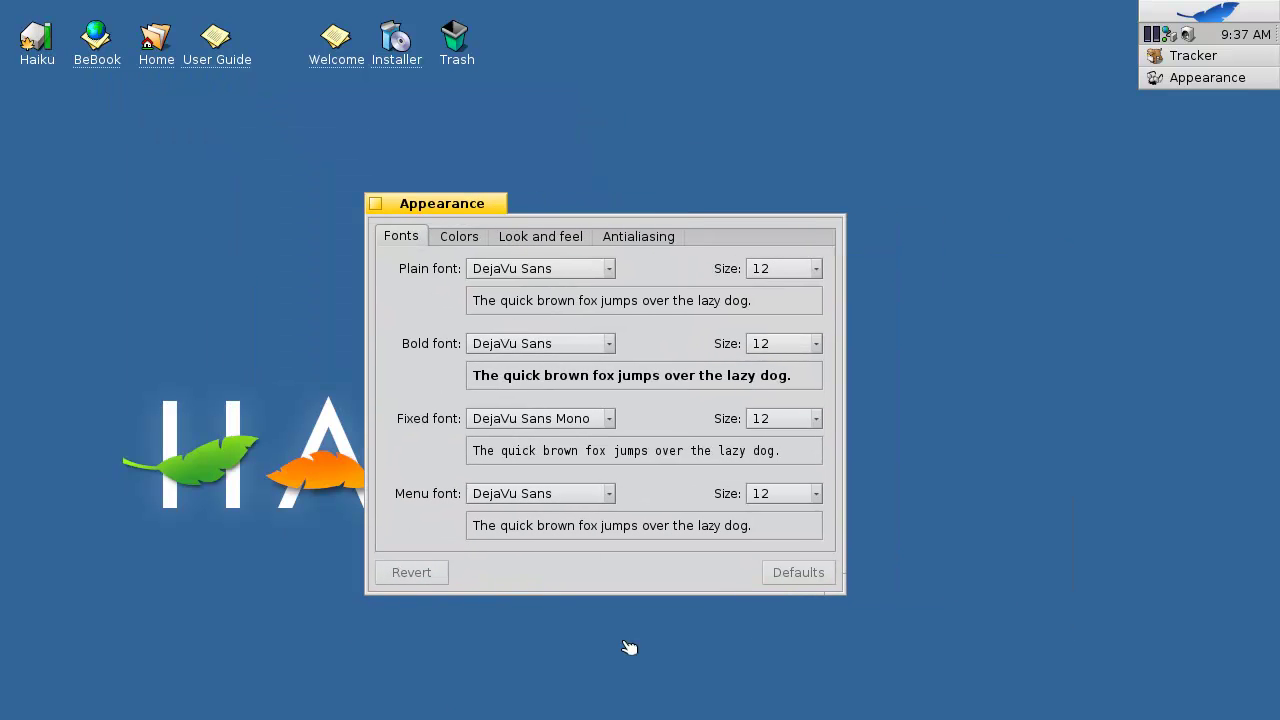
left_click(467, 240)
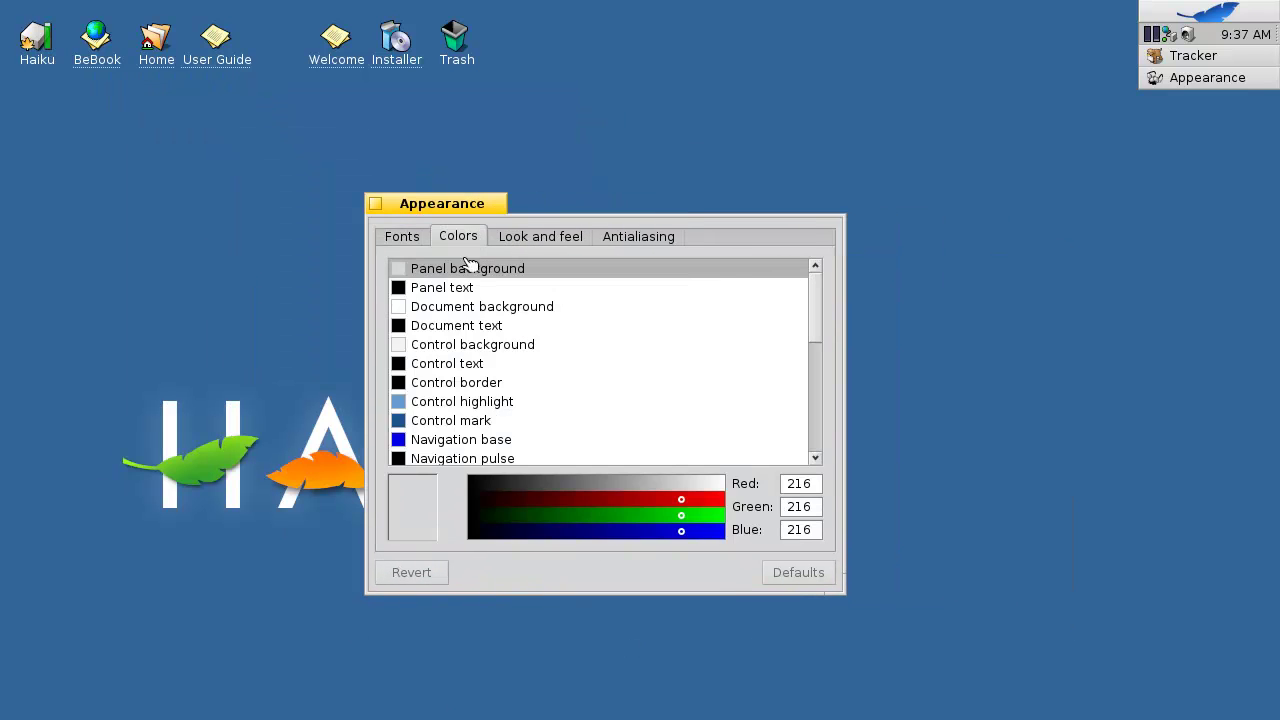
Step: Browse the Look and feel decorators, view the Default decorator's info, and glance at Antialiasing
left_click(530, 238)
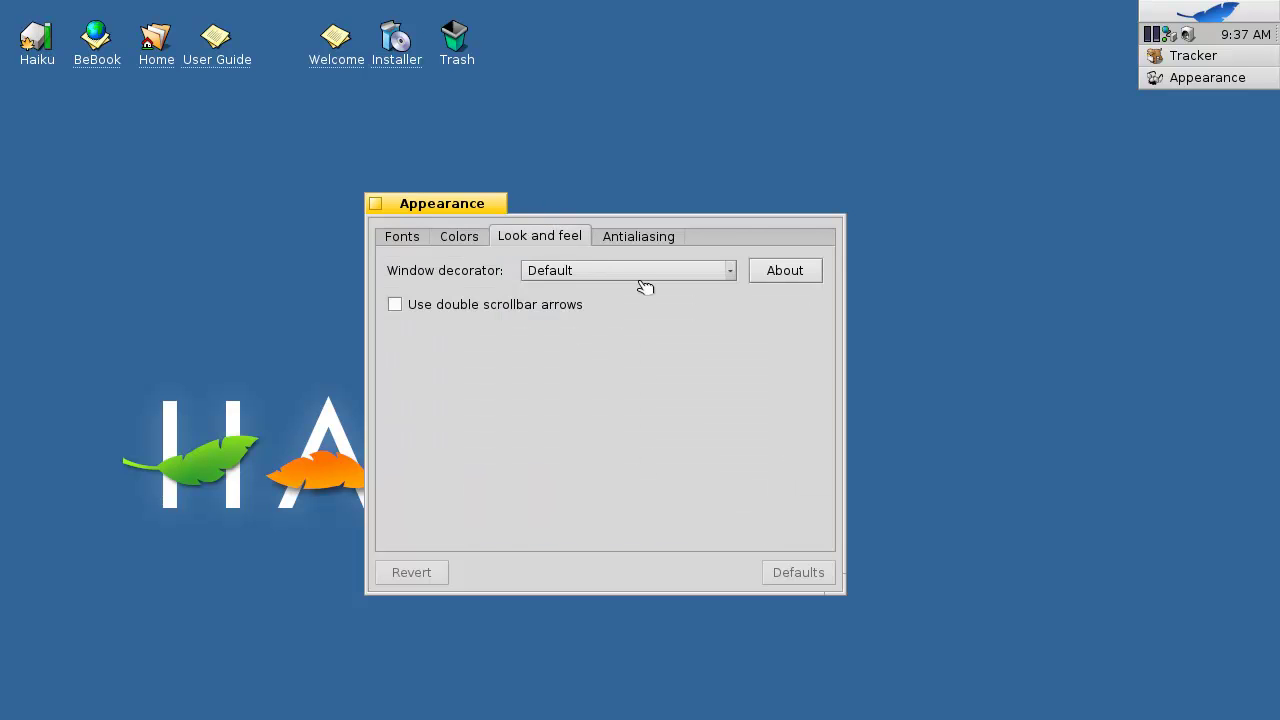
left_click(711, 274)
left_click(724, 274)
left_click(808, 278)
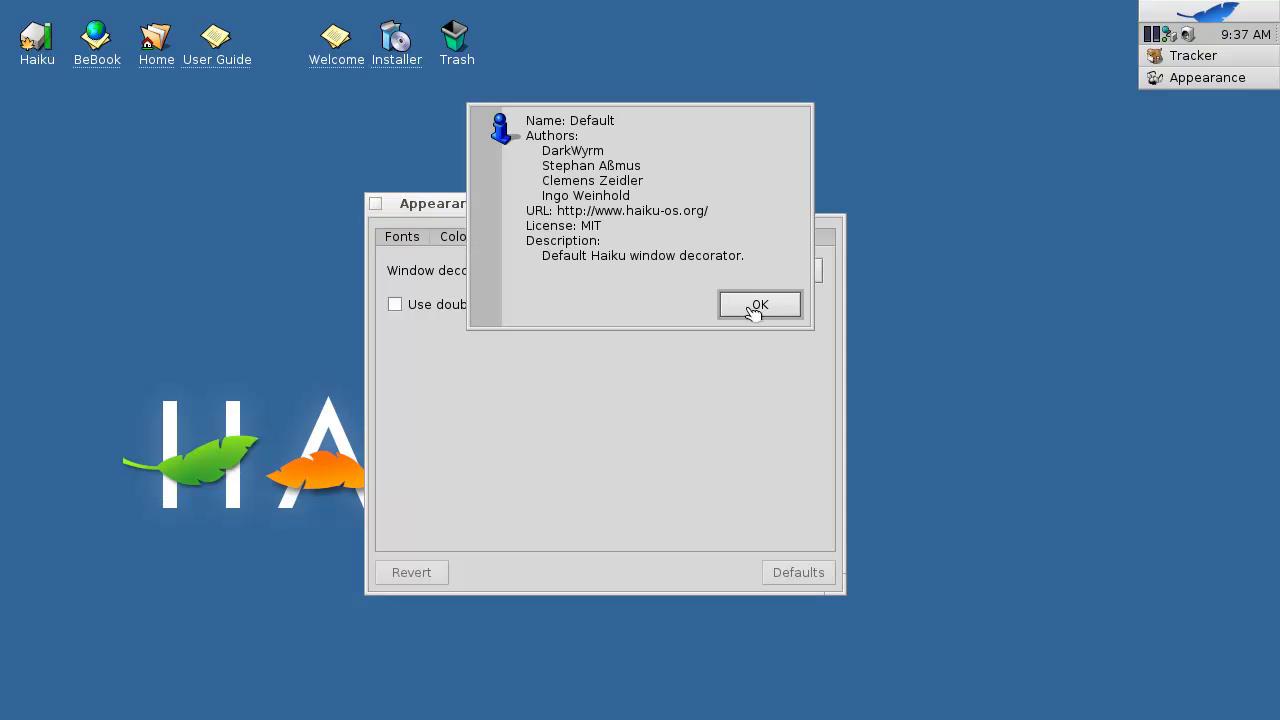
left_click(759, 305)
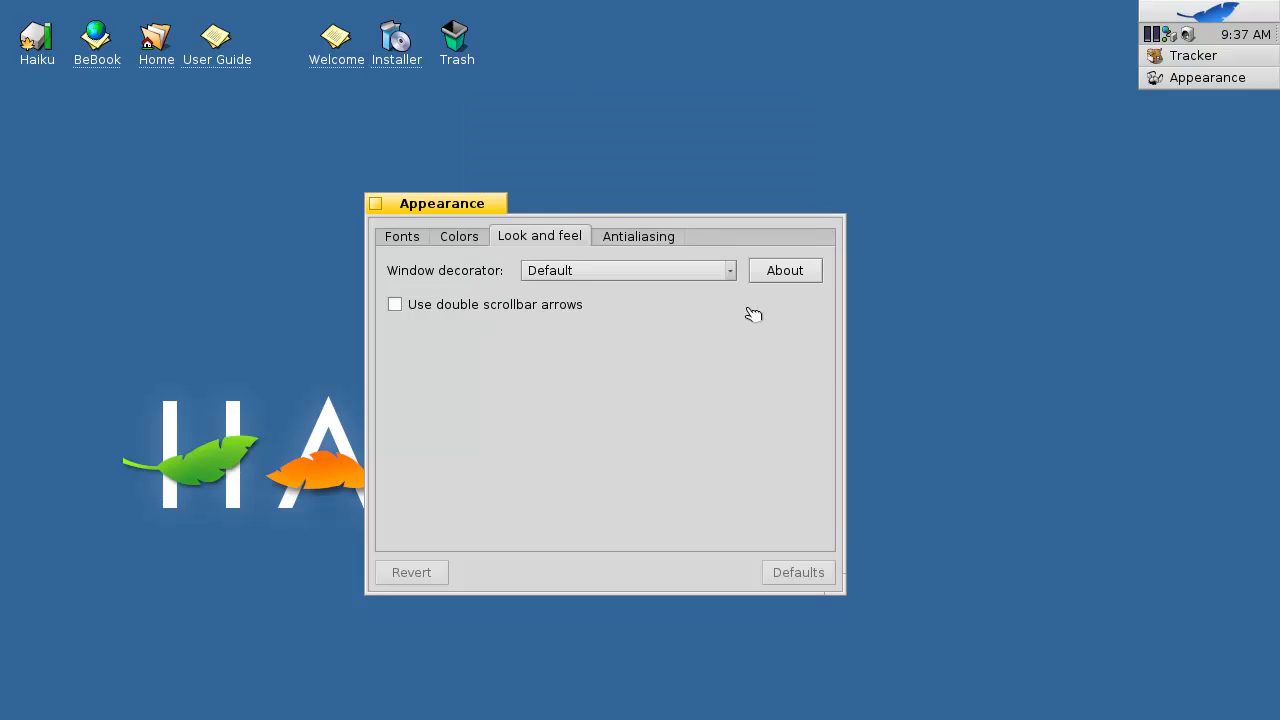
left_click(663, 238)
left_click(541, 237)
Step: Inspect the Window tab colour (255, 203, 0) in the Colors list, then close Appearance
left_click(470, 237)
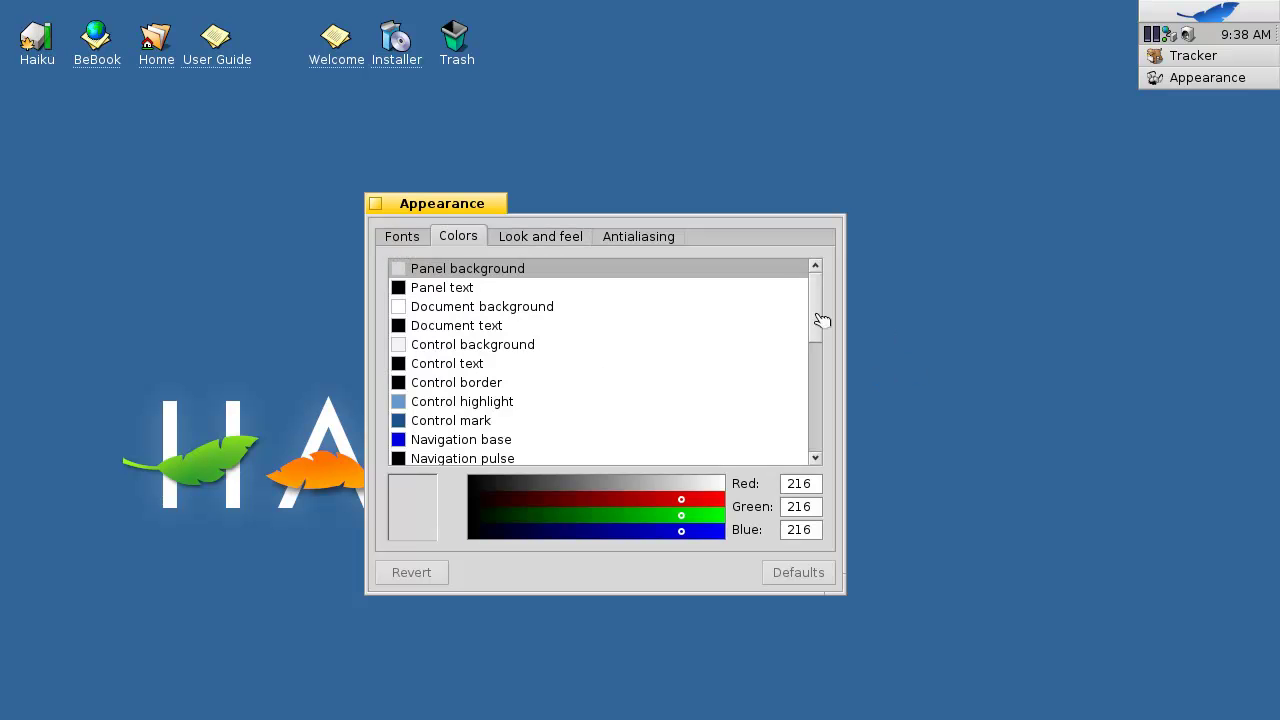
scroll(822, 316, "down", 2)
scroll(824, 343, "down", 3)
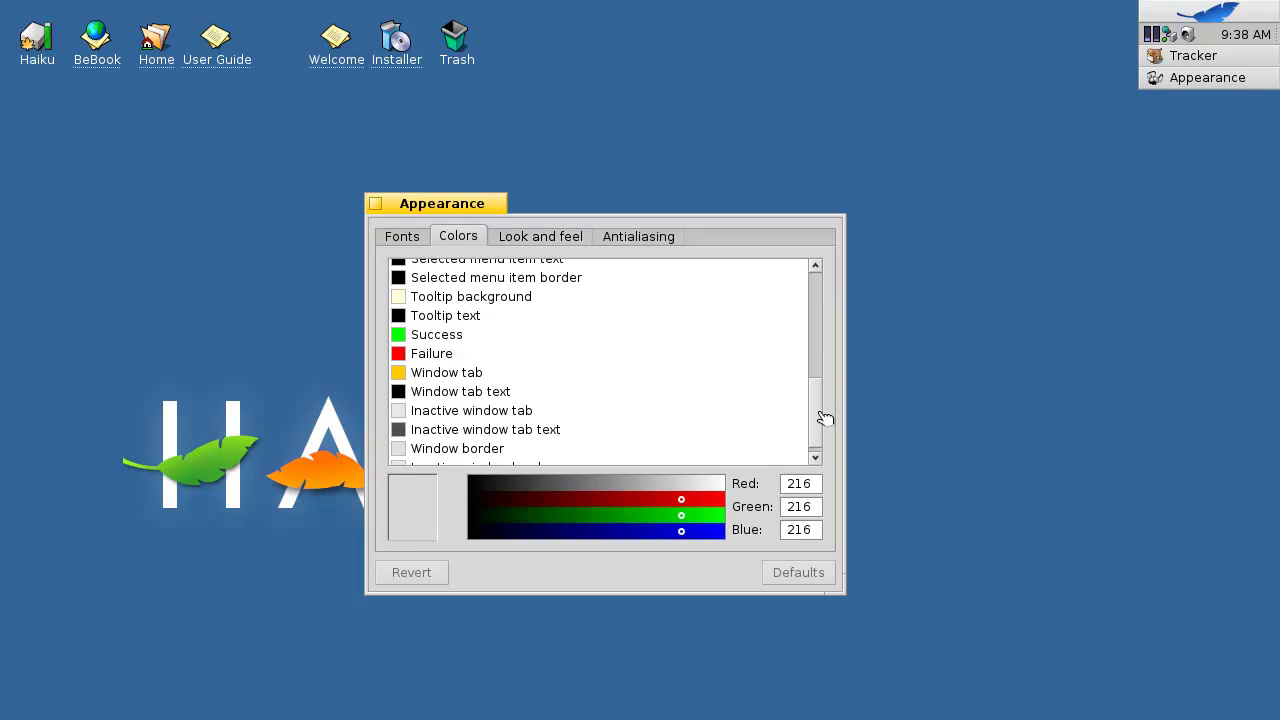
scroll(820, 420, "down", 1)
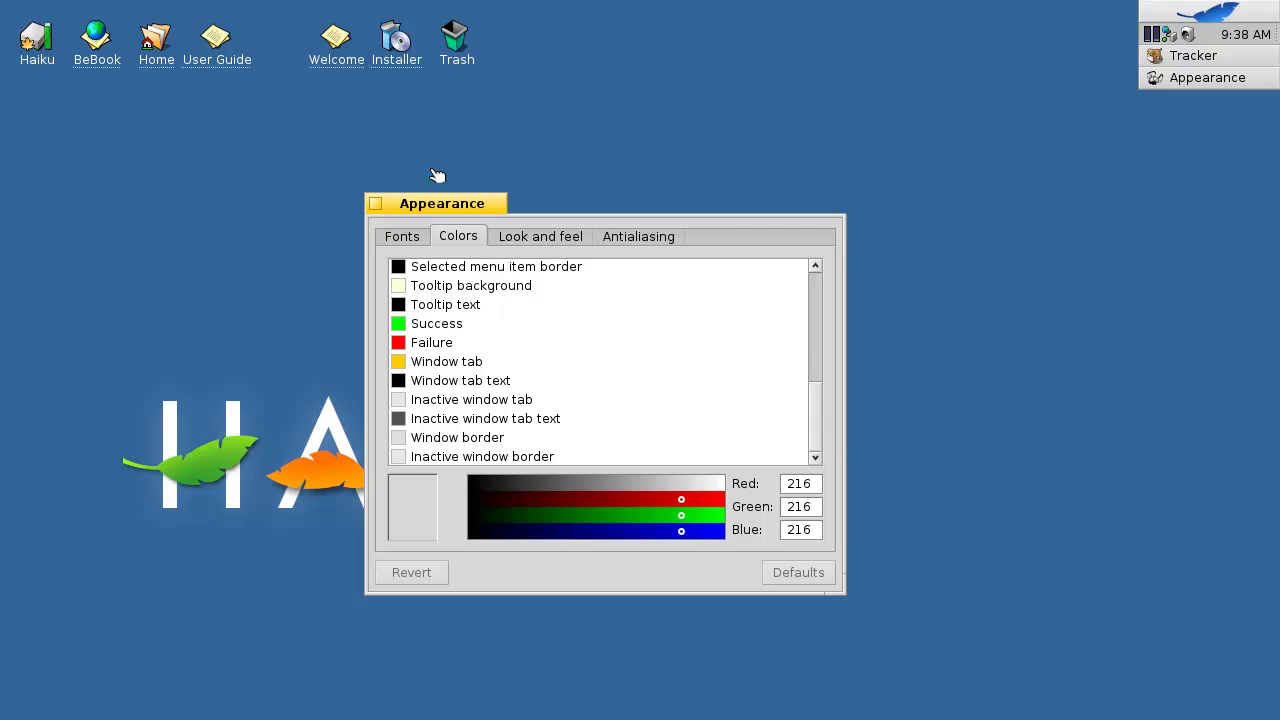
left_click(441, 348)
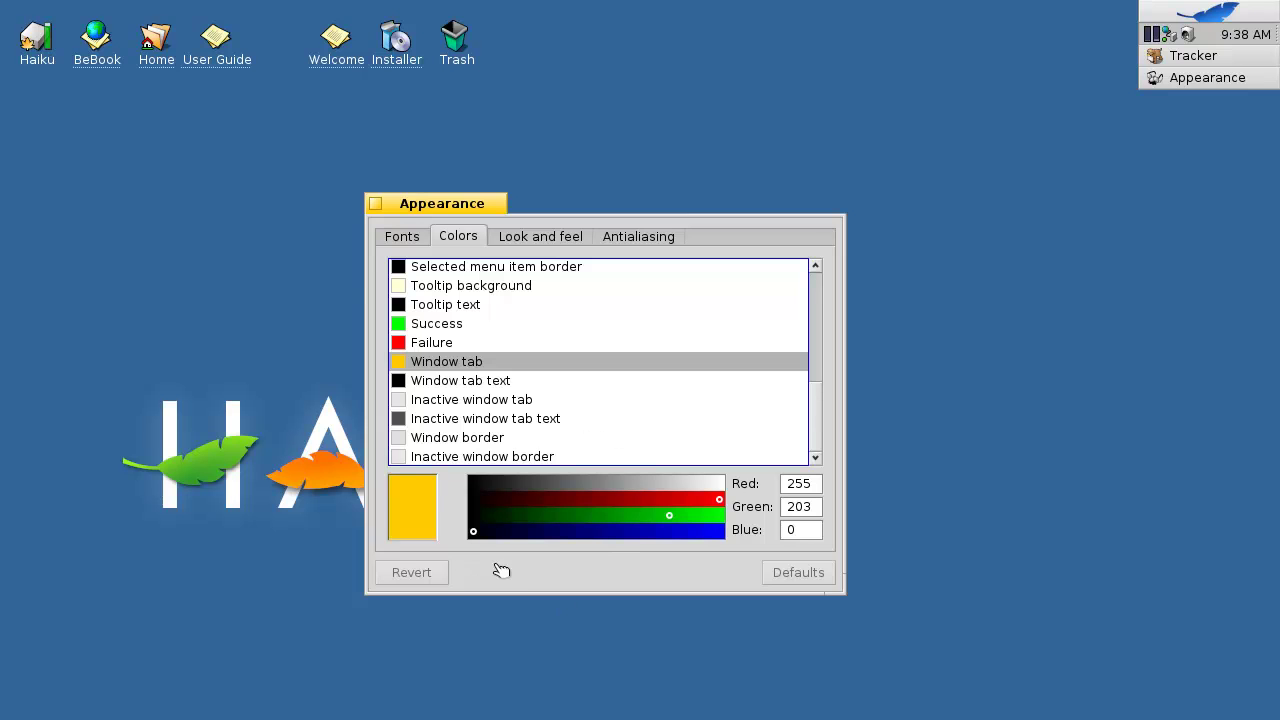
left_click(377, 204)
Step: Show the desktop's Icon view sizes from 32 x 32 to 128 x 128, with 32 x 32 current
right_click(496, 249)
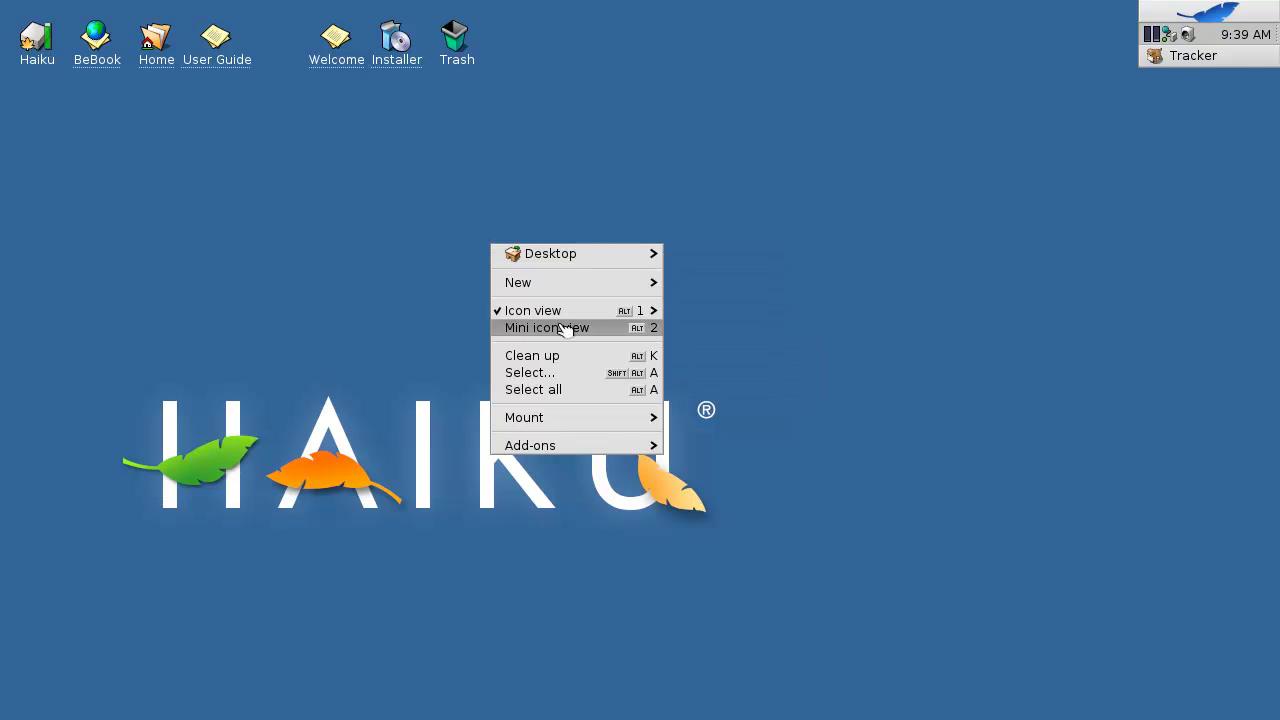
mouse_move(533, 310)
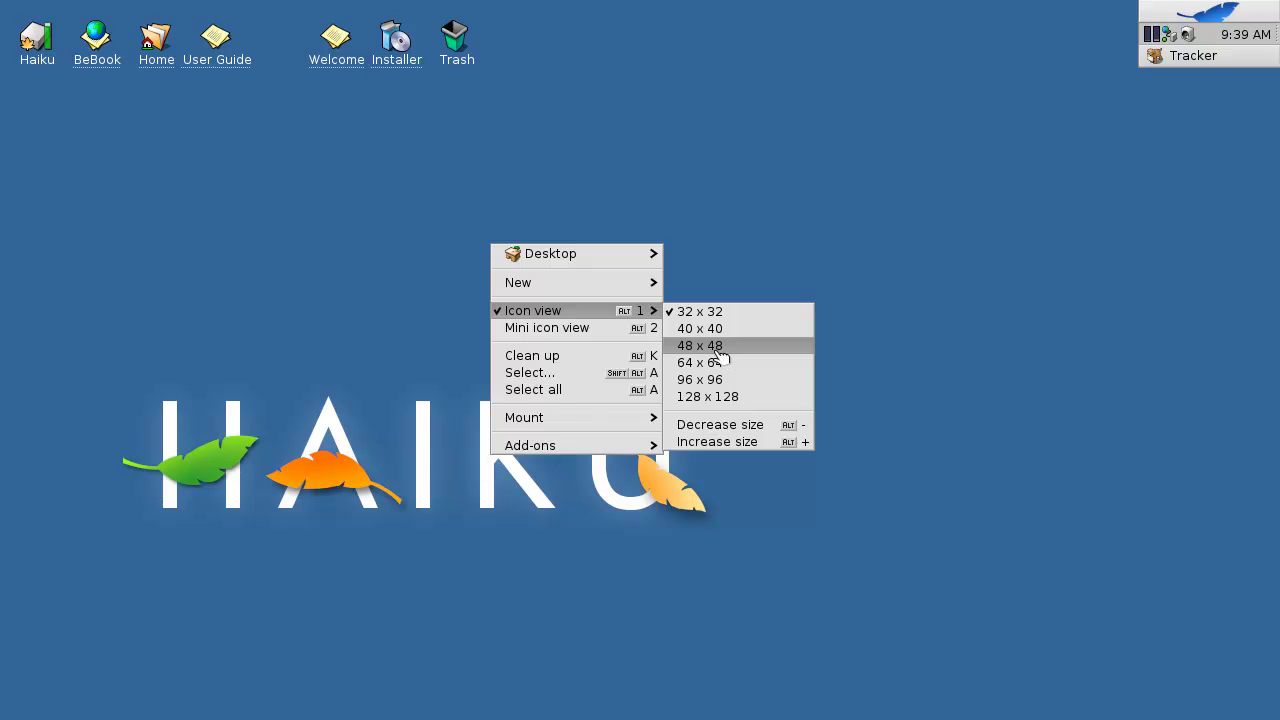
Step: Switch desktop icons to 48 x 48, then 128 x 128, then back to 32 x 32
left_click(699, 345)
right_click(143, 222)
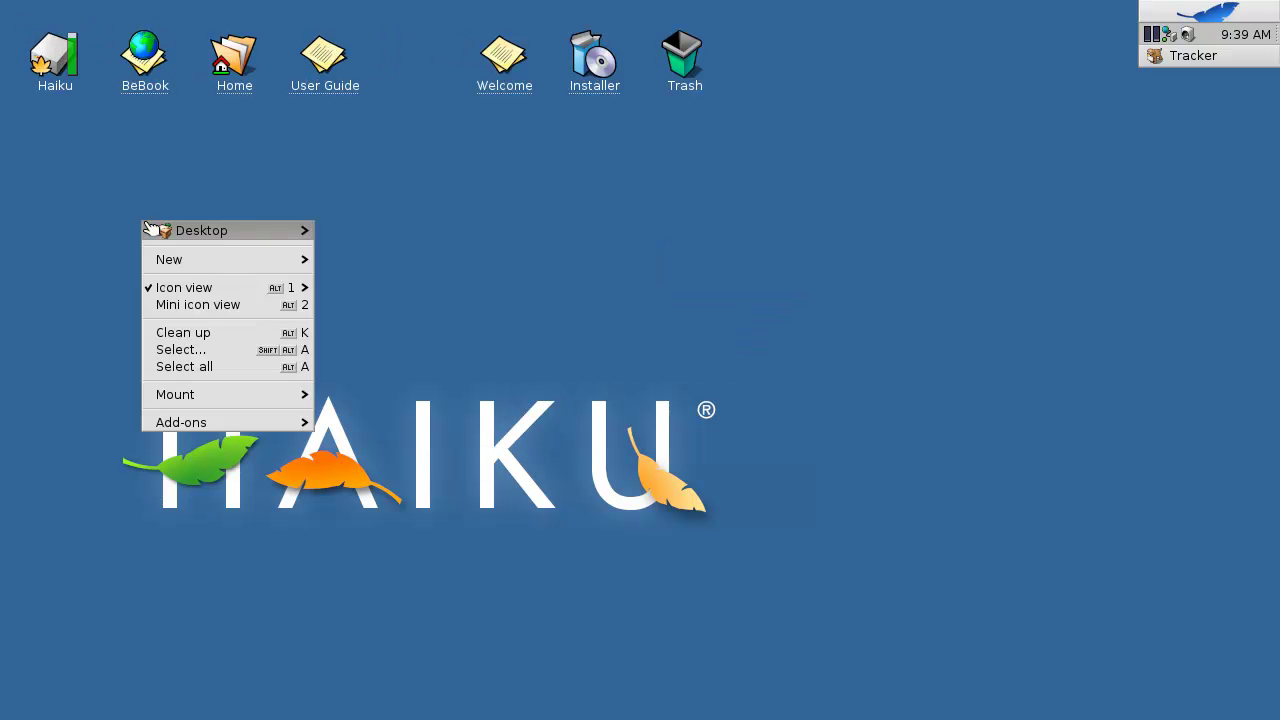
left_click(425, 374)
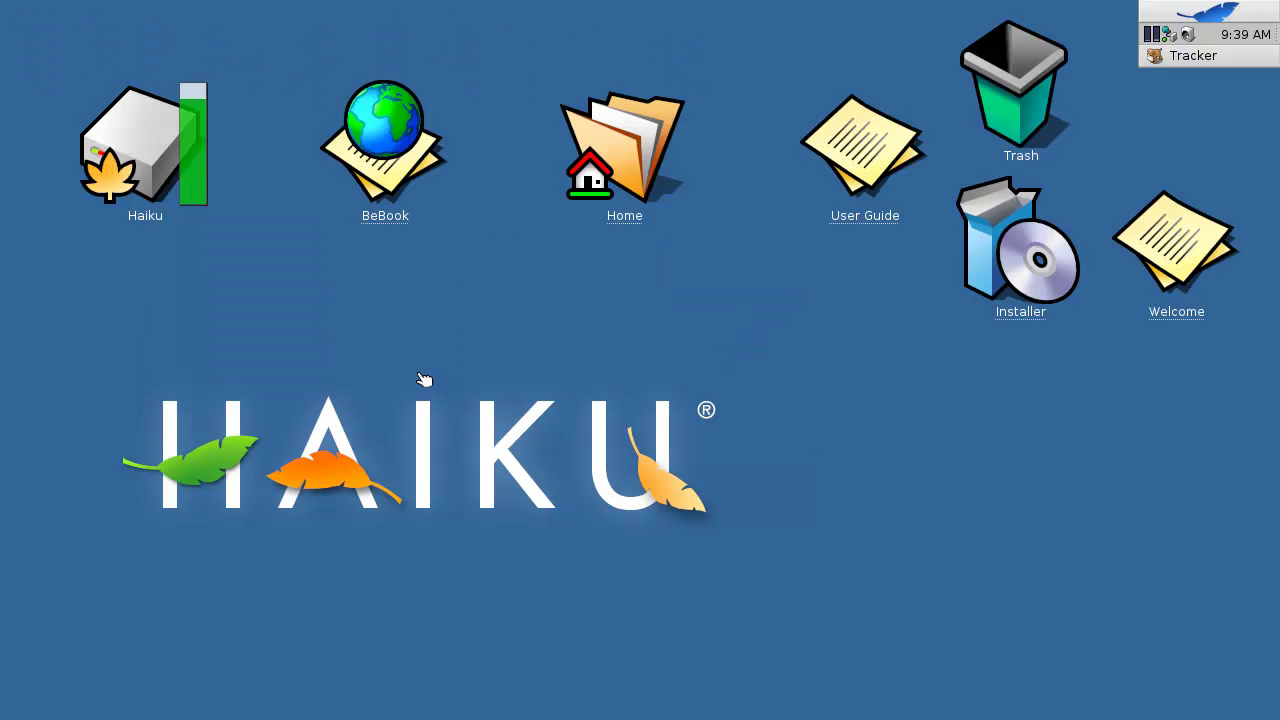
right_click(371, 348)
mouse_move(440, 413)
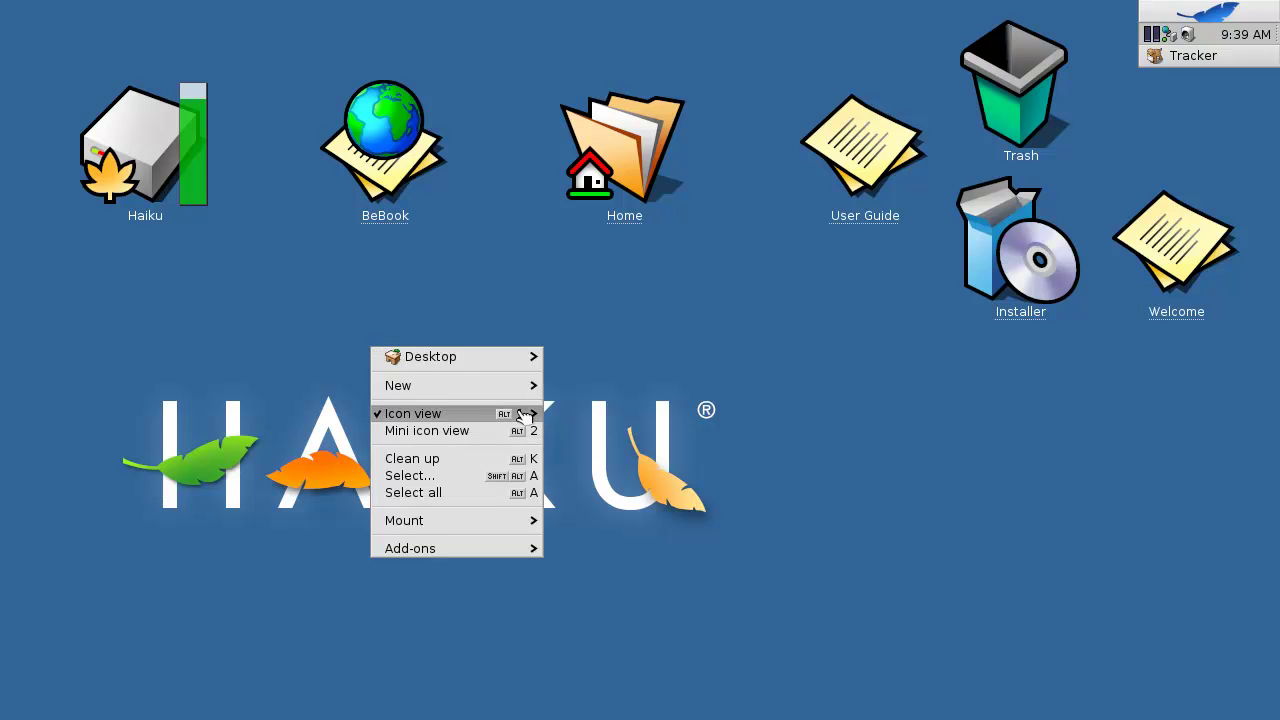
left_click(580, 418)
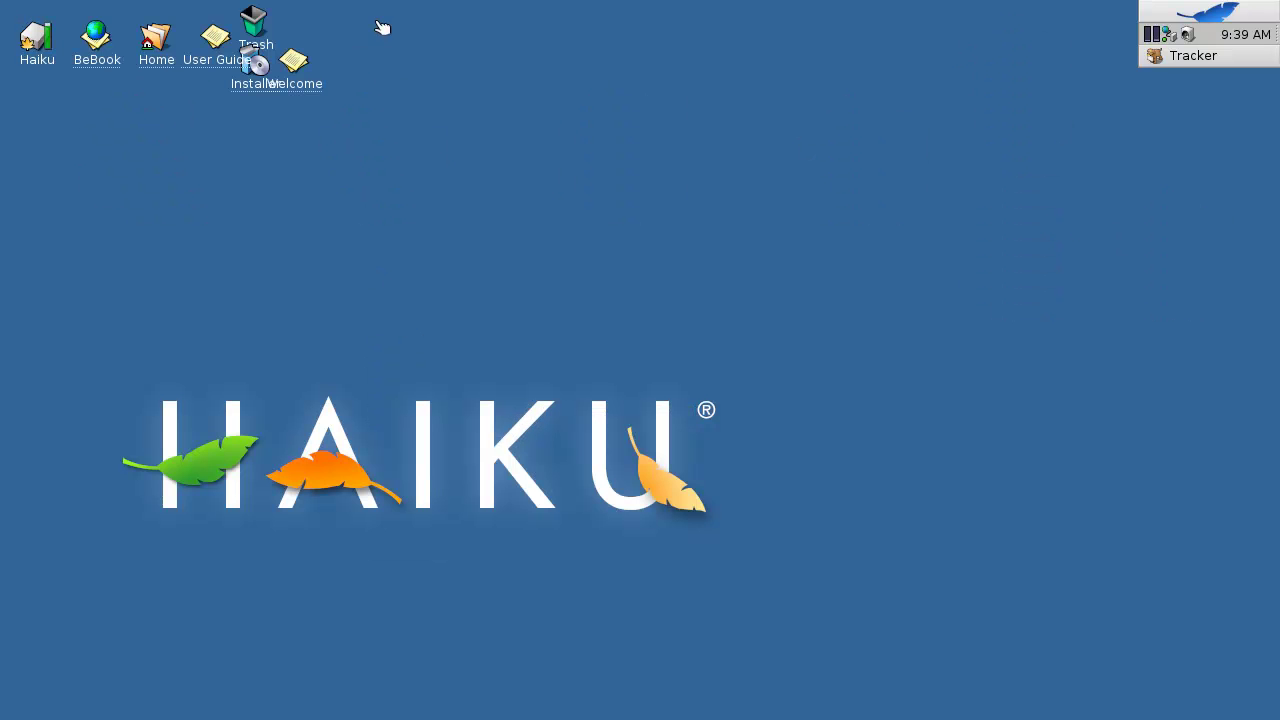
Step: Rearrange the desktop icons so User Guide, Welcome, Installer and Trash line up together
left_click_drag(381, 29, 232, 145)
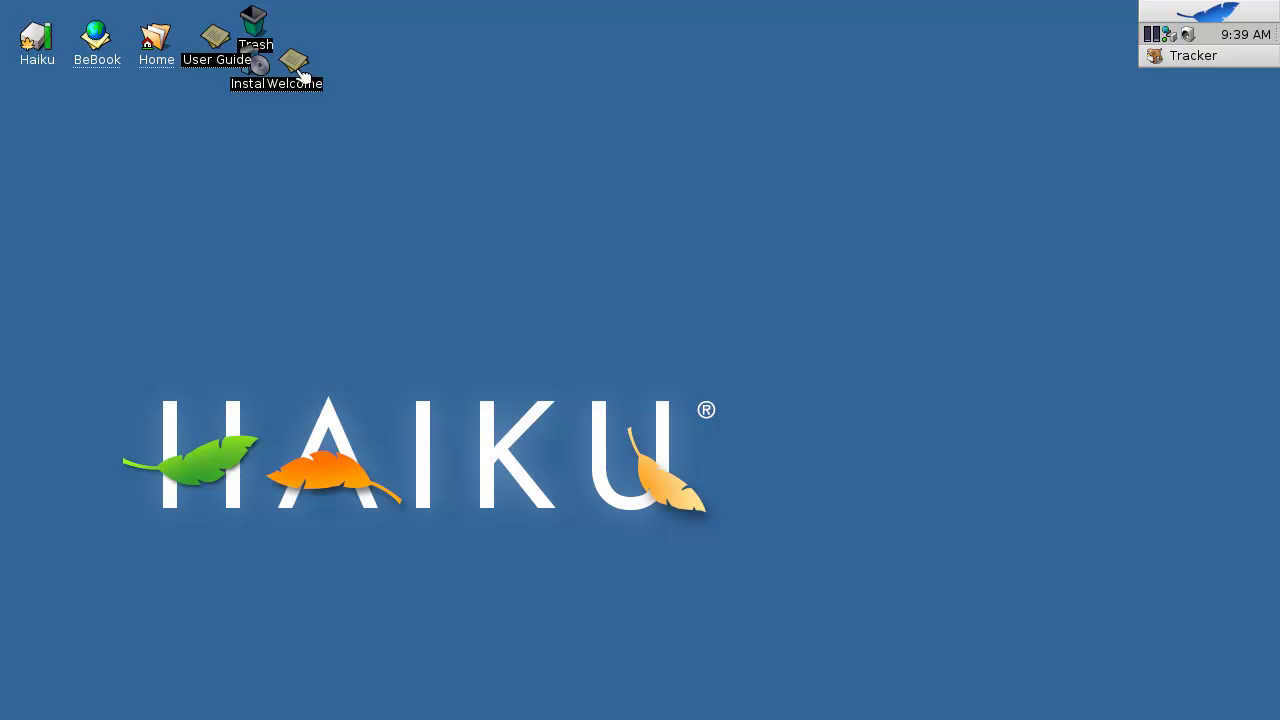
left_click_drag(302, 77, 426, 86)
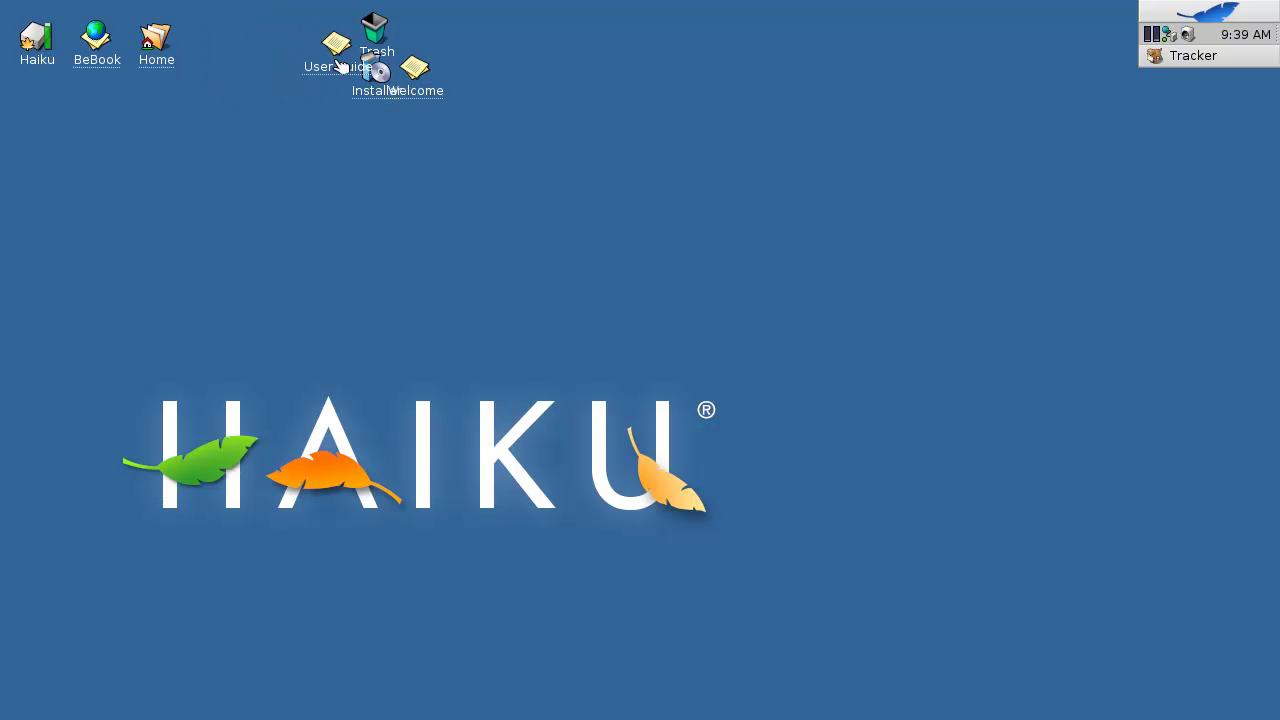
mouse_move(338, 50)
left_mouse_down()
mouse_move(184, 70)
mouse_move(224, 61)
left_mouse_up()
left_click_drag(375, 30, 463, 248)
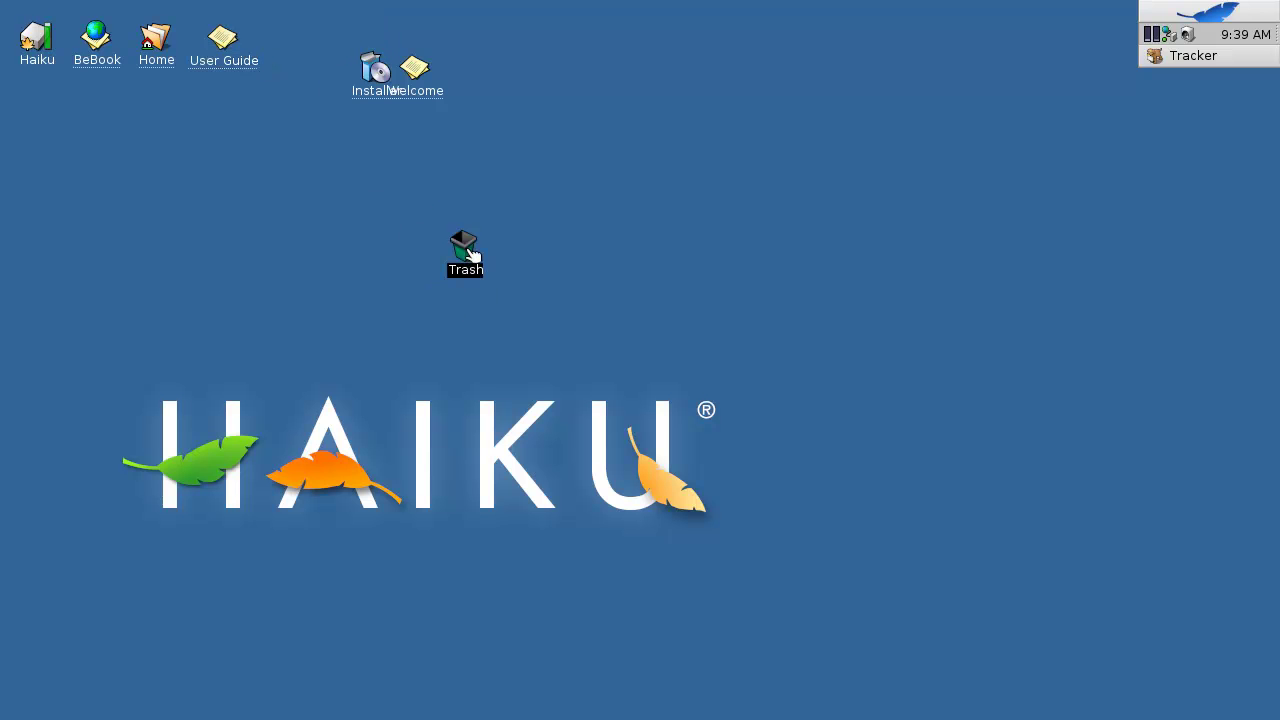
left_click_drag(386, 70, 360, 133)
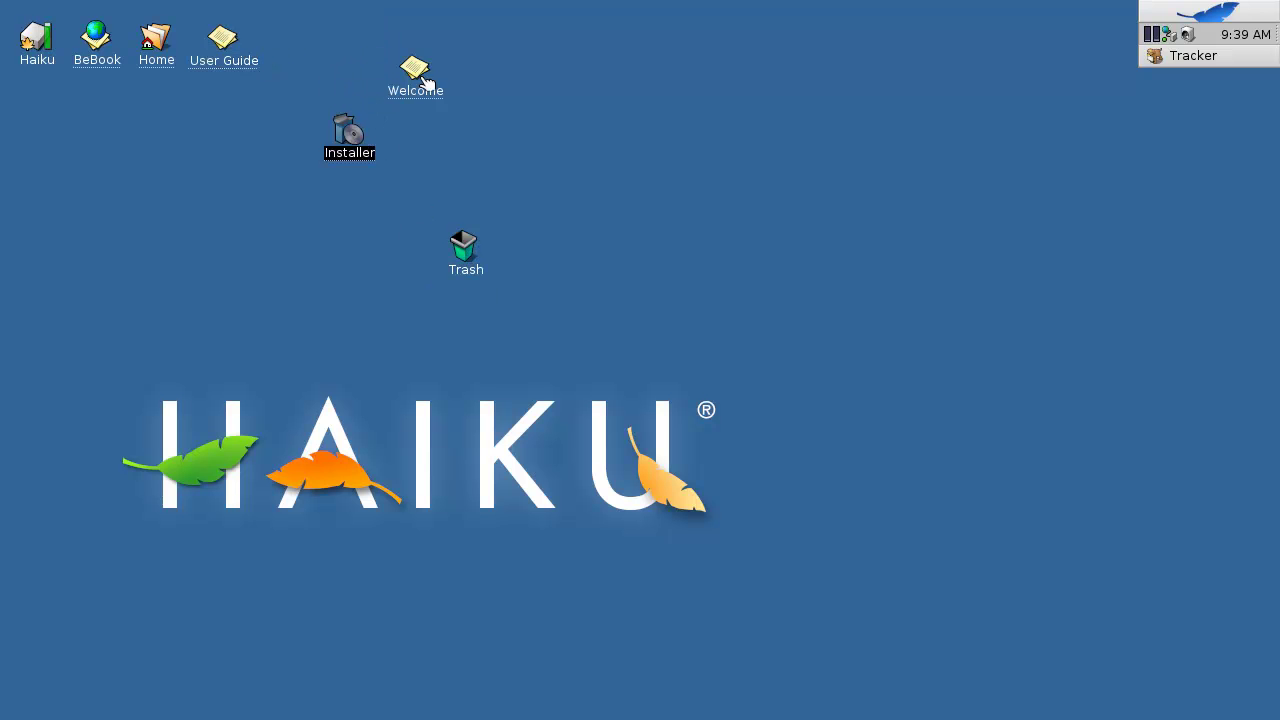
mouse_move(423, 79)
left_mouse_down()
mouse_move(318, 50)
mouse_move(348, 50)
left_mouse_up()
left_click_drag(350, 130, 416, 77)
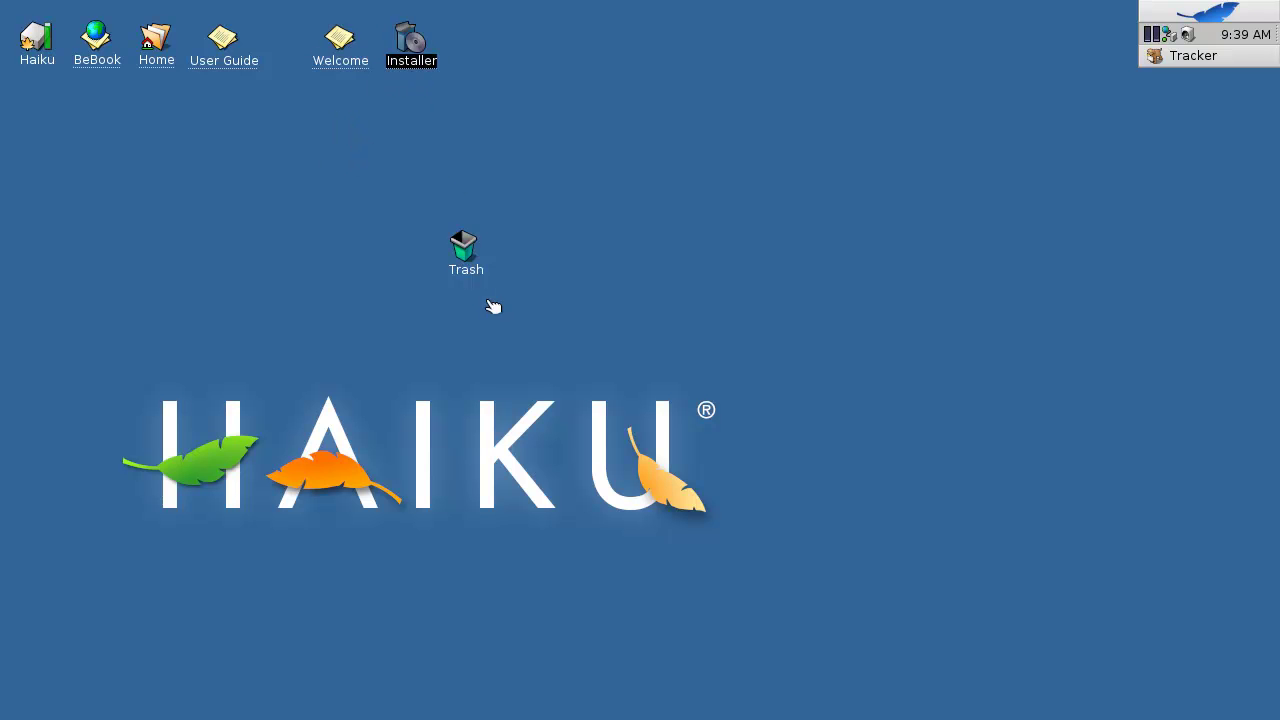
mouse_move(452, 276)
left_mouse_down()
mouse_move(491, 154)
mouse_move(462, 155)
left_mouse_up()
left_click_drag(463, 268, 488, 66)
Step: Clean up the desktop icons, then open a Terminal in the Desktop folder, centred on screen
right_click(382, 136)
mouse_move(414, 307)
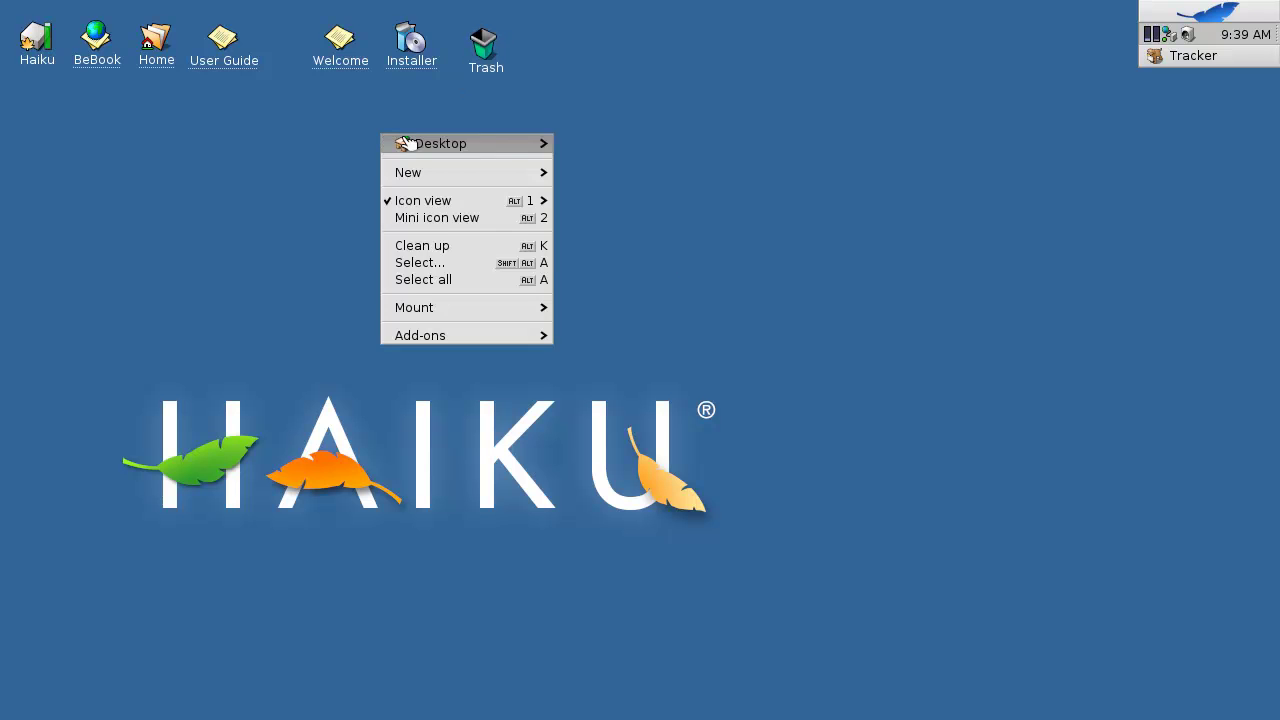
left_click(498, 256)
right_click(304, 292)
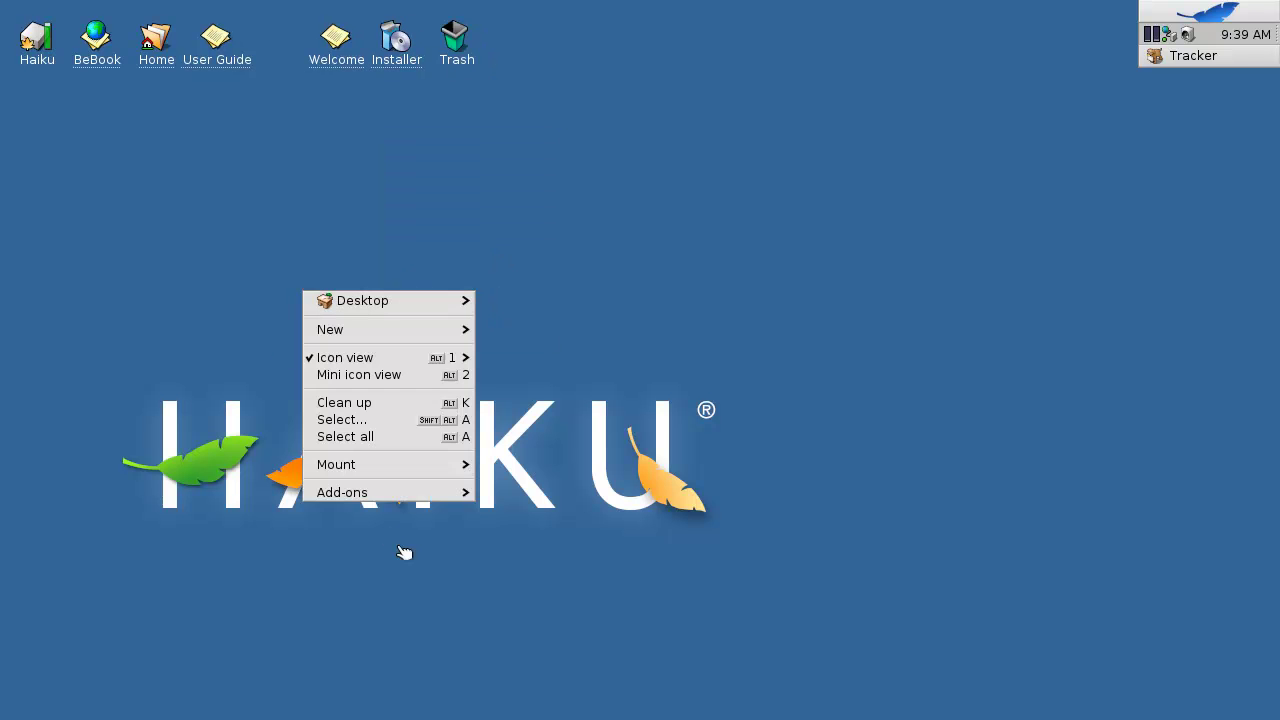
mouse_move(388, 492)
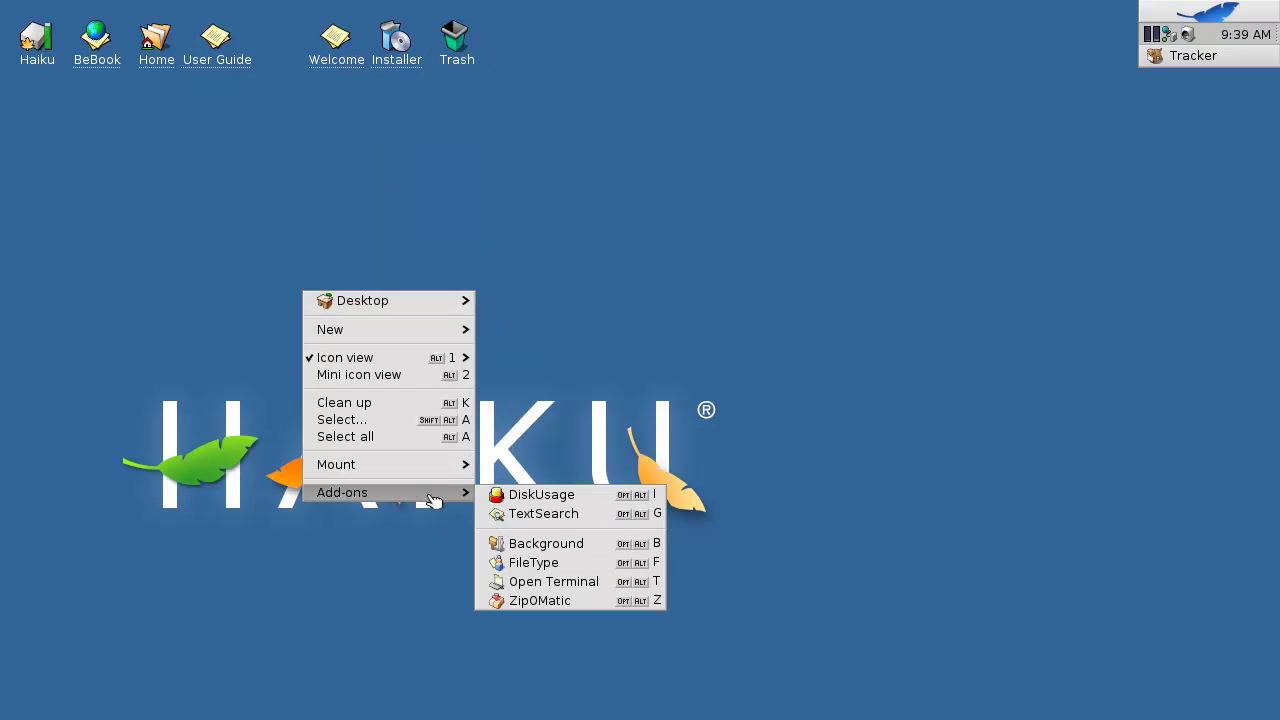
left_click(574, 585)
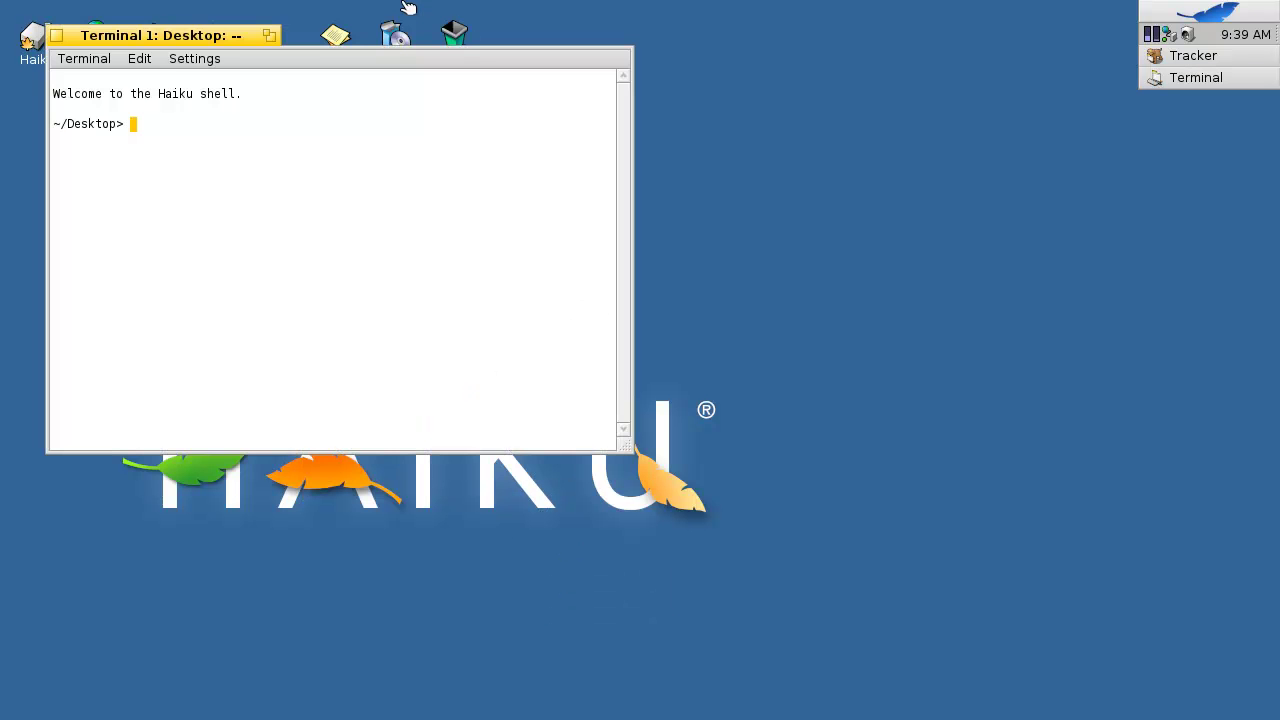
left_click_drag(178, 40, 490, 177)
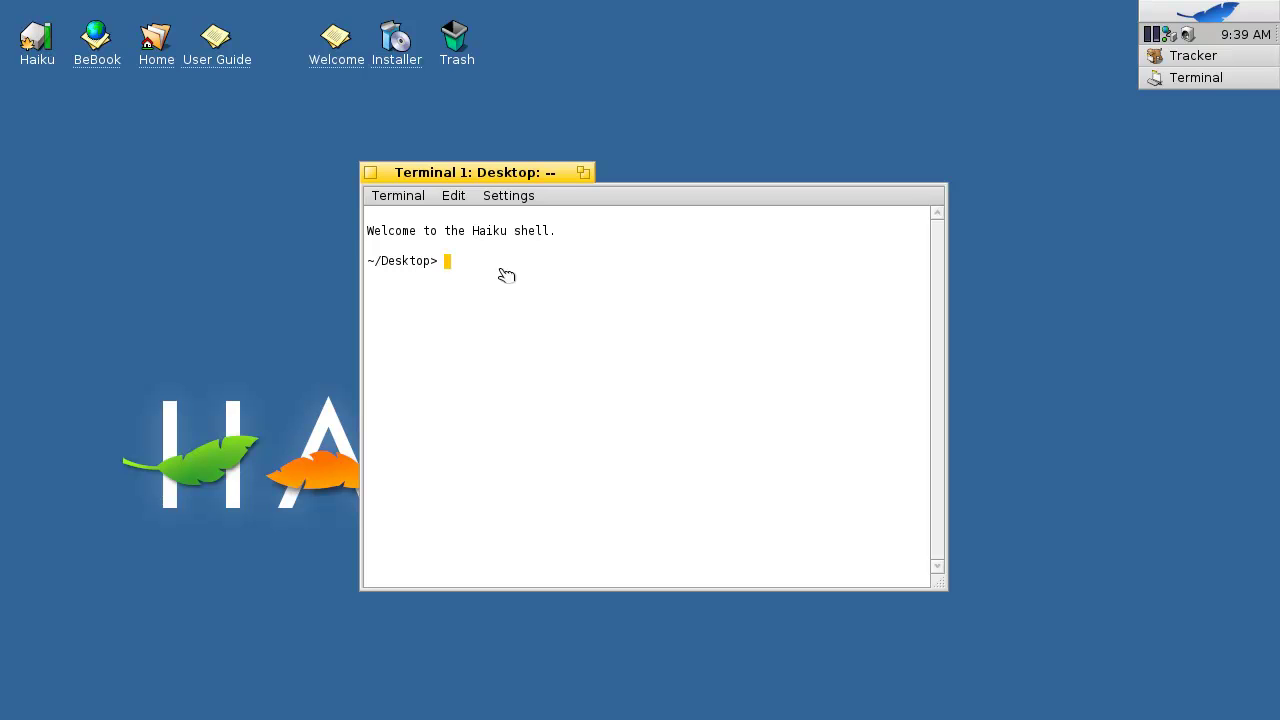
Step: Run uname -a for system info and list the shell variable names after echo $
type("uname -a")
key("Return")
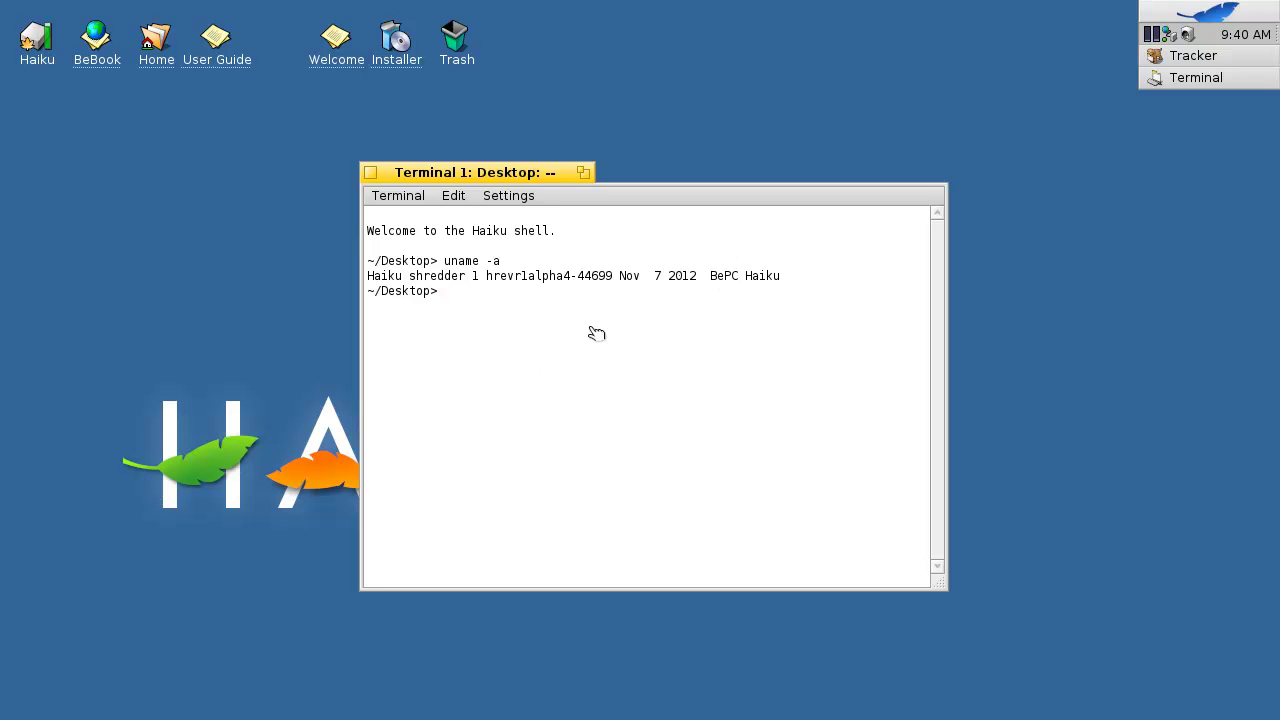
type("ec")
type("ho $")
key("Tab")
key("Tab")
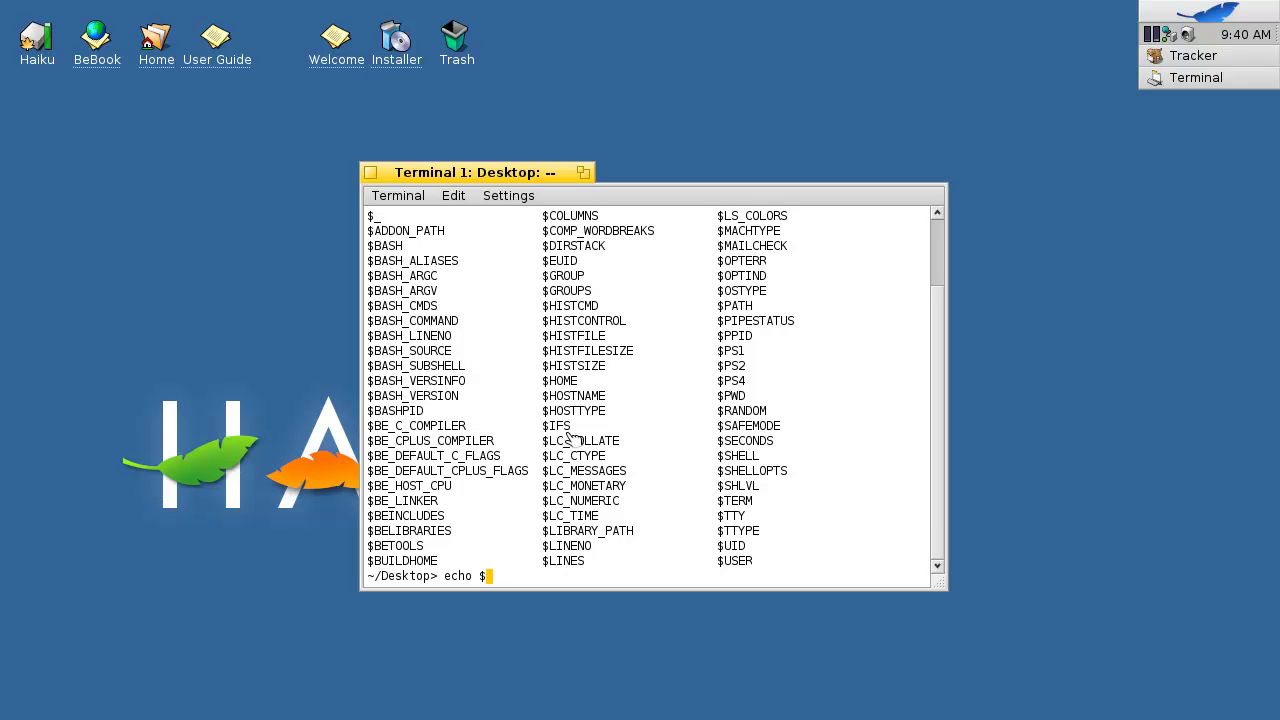
Step: Print $SHELL (/bin/bash) and $BETOOLS with echo, then clear the terminal
type("S")
type("HELL")
key("Return")
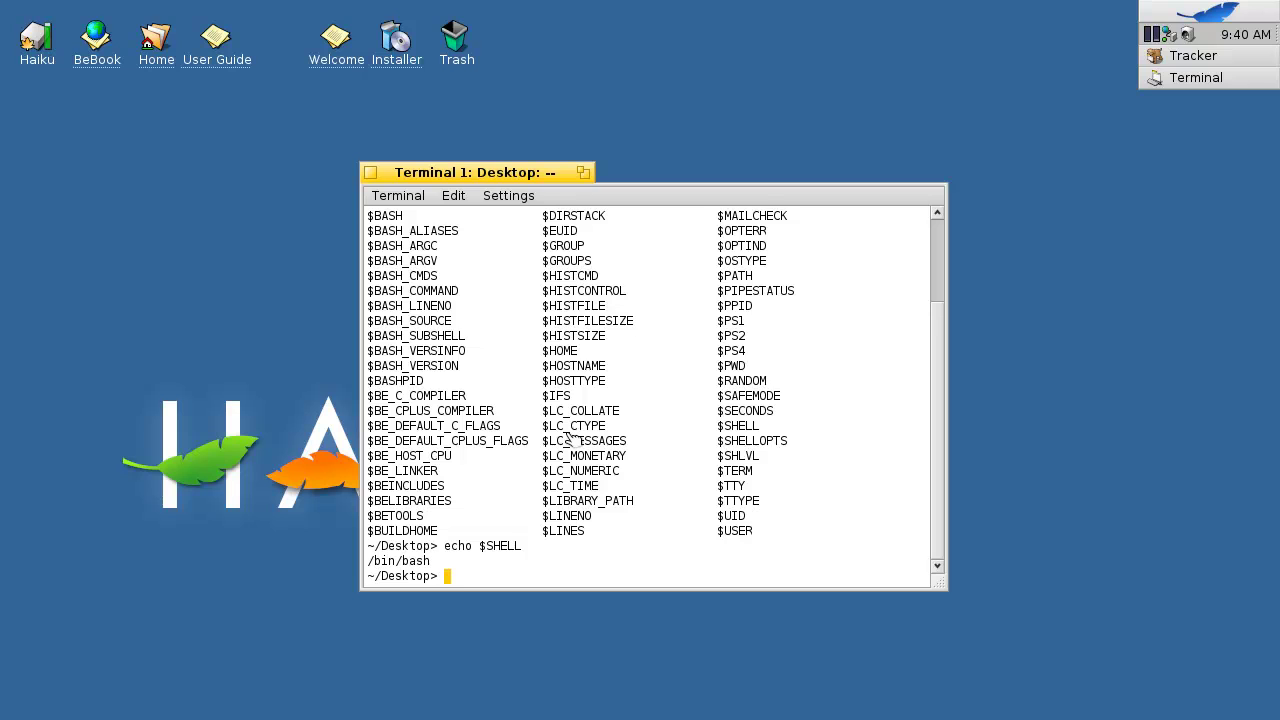
key("Up")
key("BackSpace")
key("BackSpace")
key("BackSpace")
key("BackSpace")
type("BETOOl")
type("LS")
key("Return")
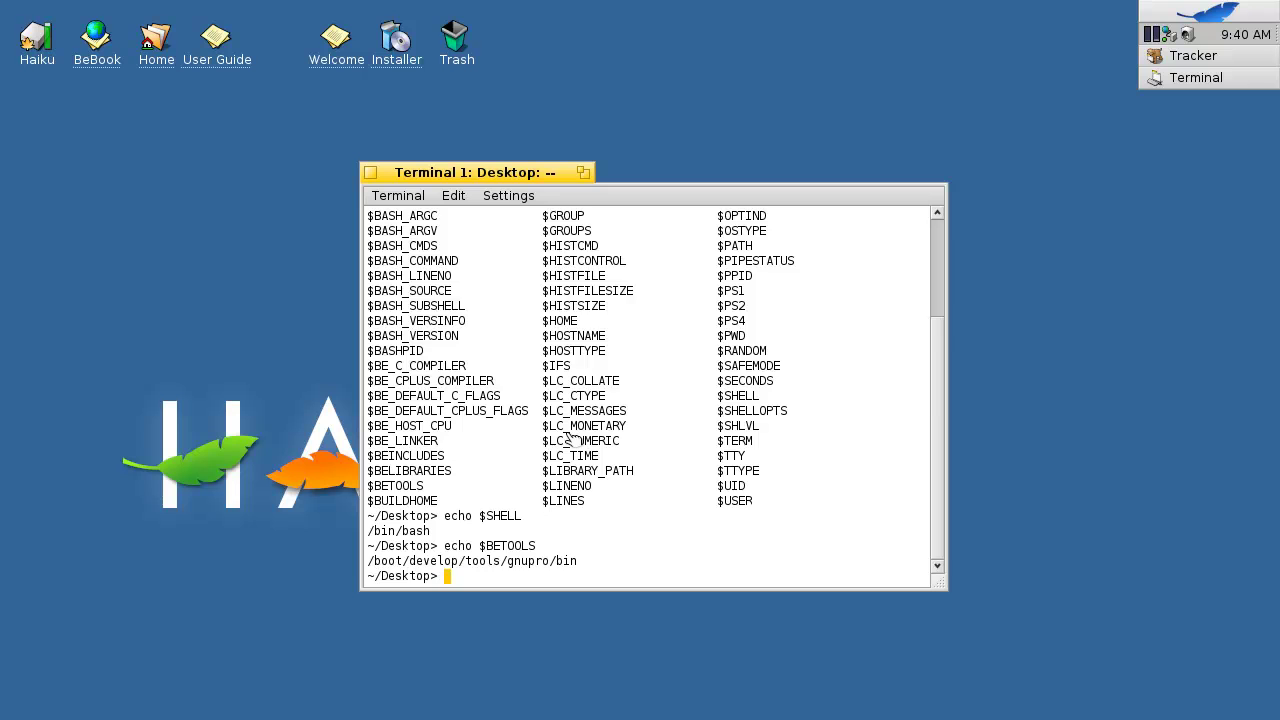
type("clear")
key("Return")
Step: Run top to watch per-thread CPU usage, then quit it with Ctrl+C
type("top")
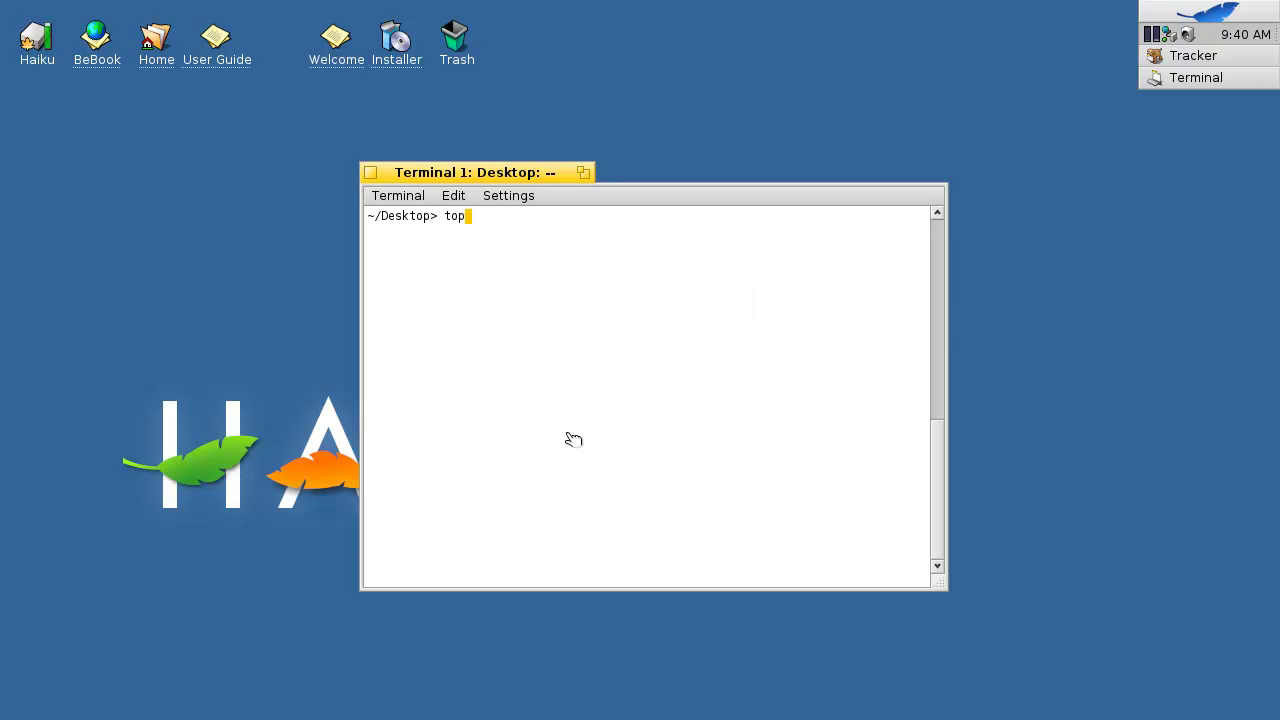
key("Return")
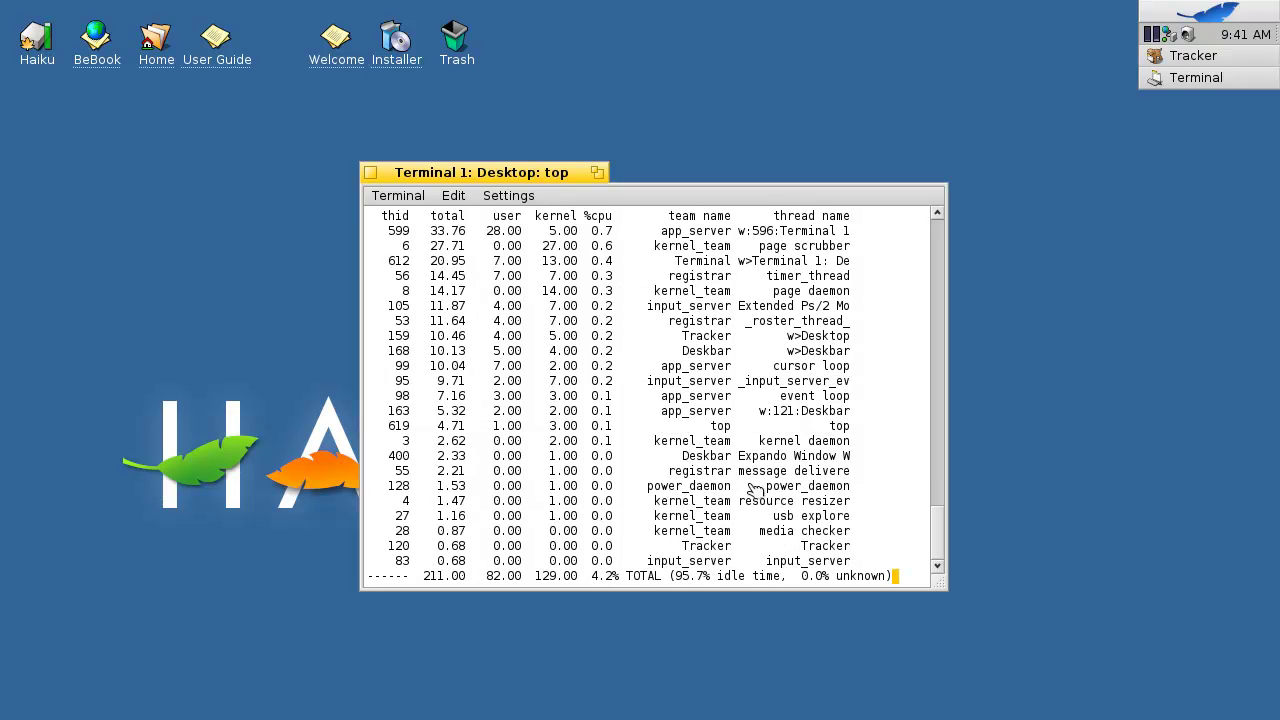
key("ctrl+c")
Step: Clear the screen, try 'free -m' (command not found), and clear again
type("lear")
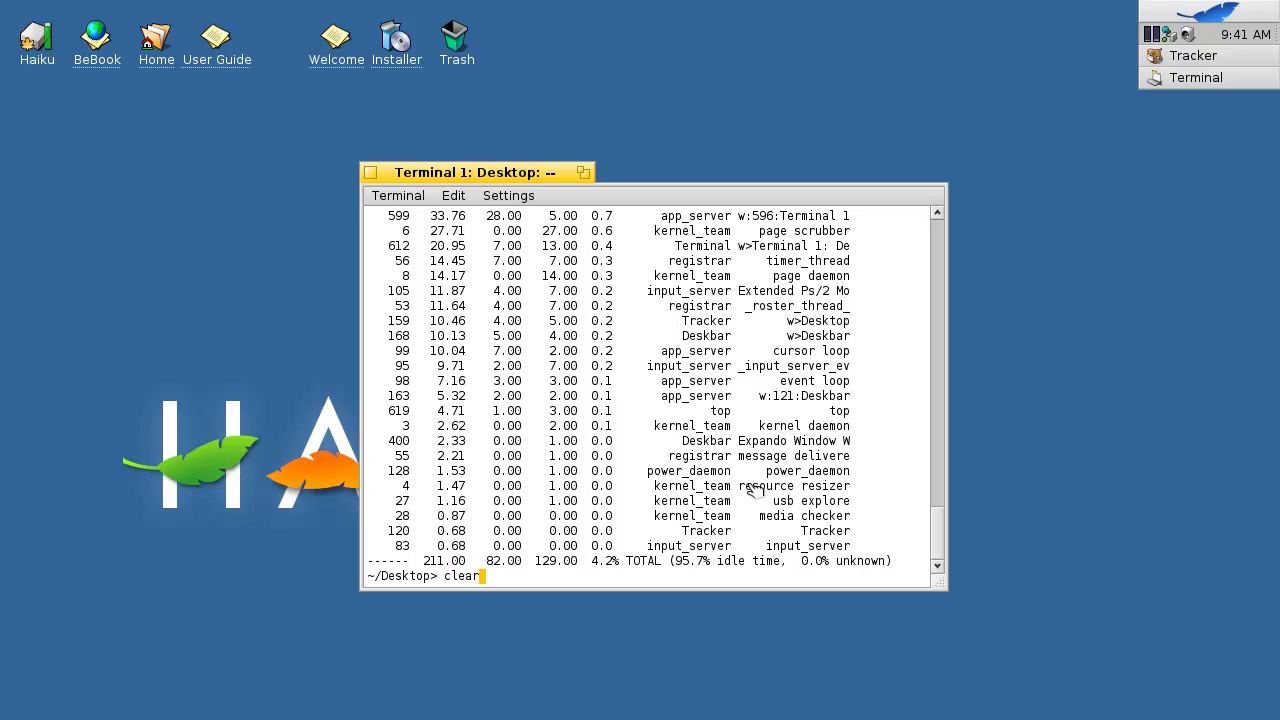
key("Return")
type("ree -m")
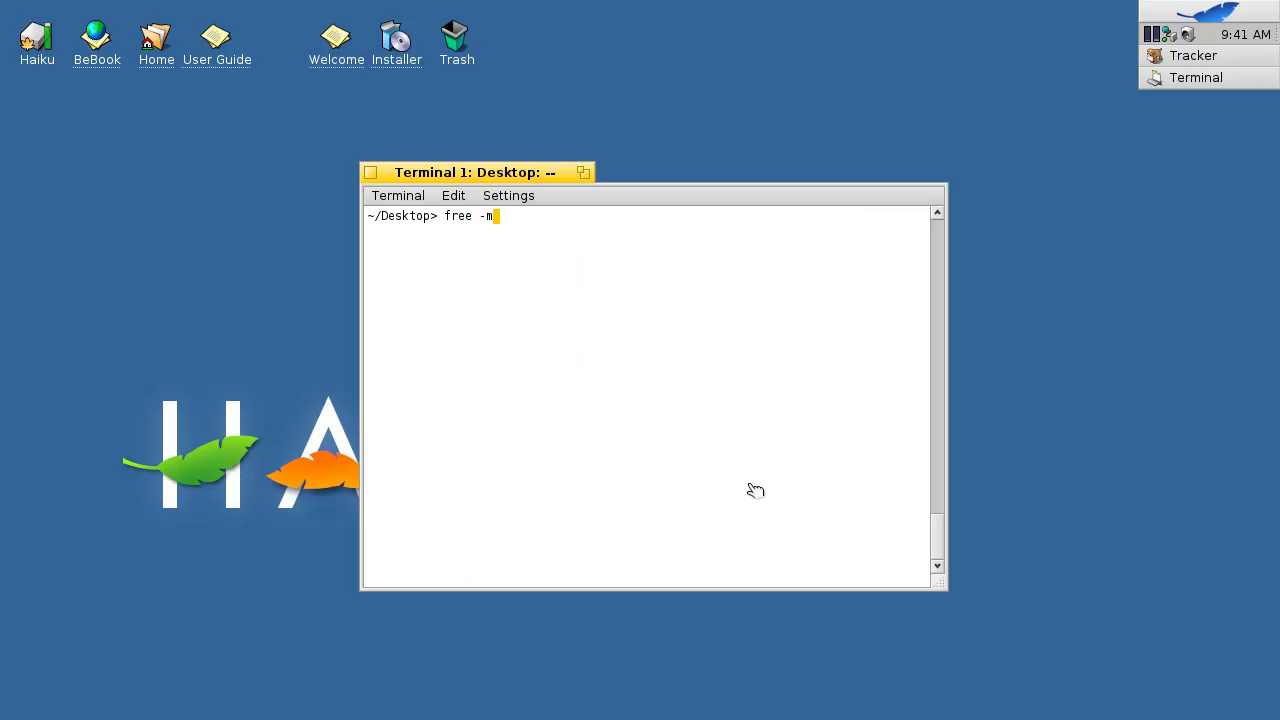
key("Return")
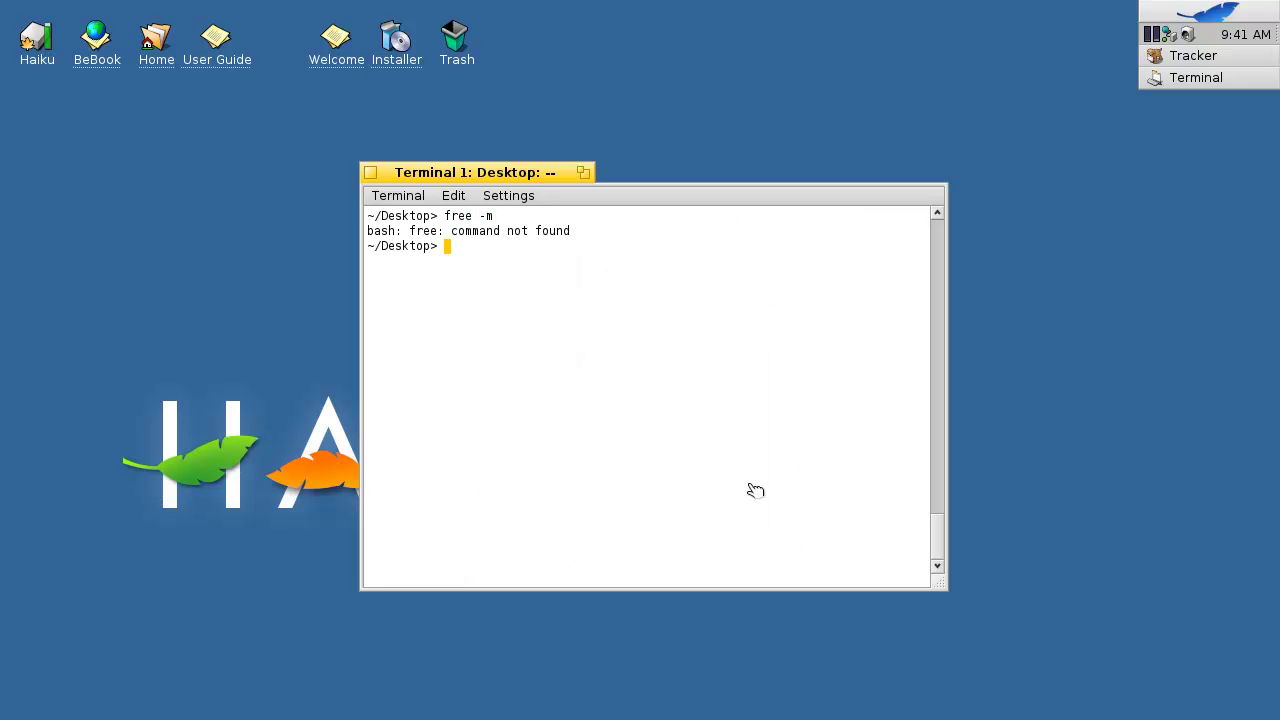
type("clear")
key("Return")
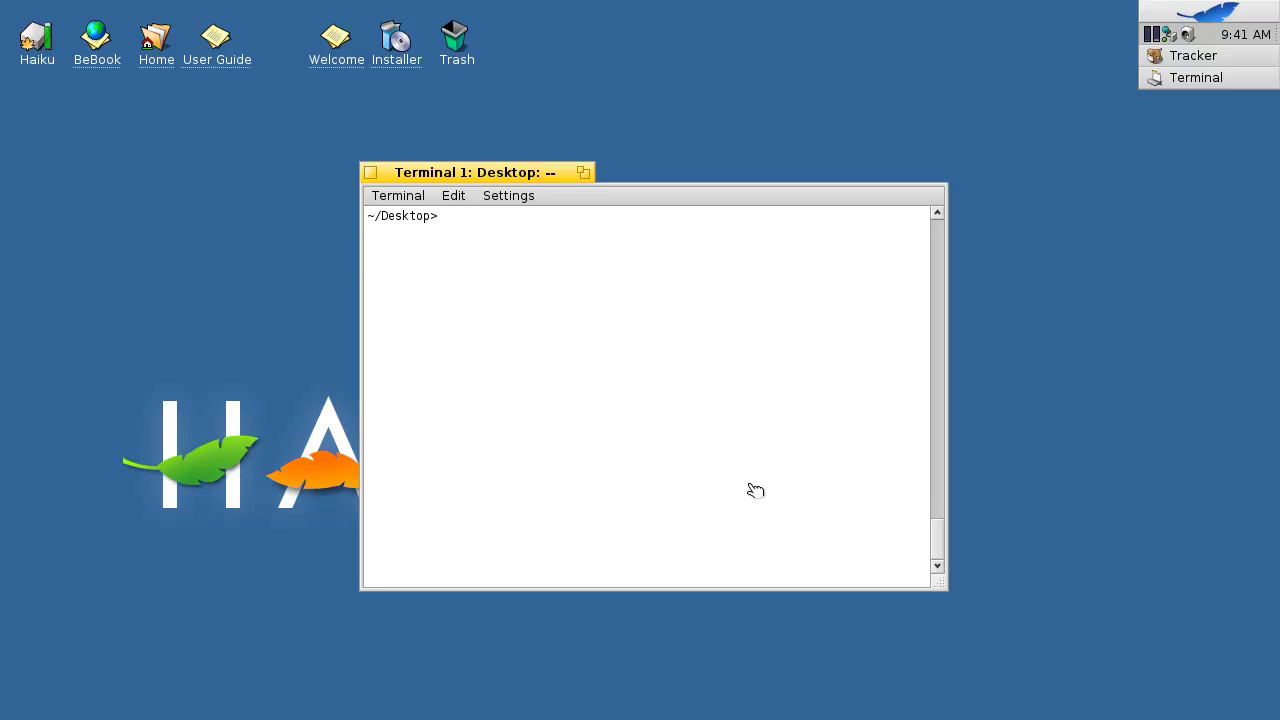
Step: Run whoami, try 'sudo free -m' and su (both fail), then clear the screen
type("whoami")
key("Return")
type("udo f")
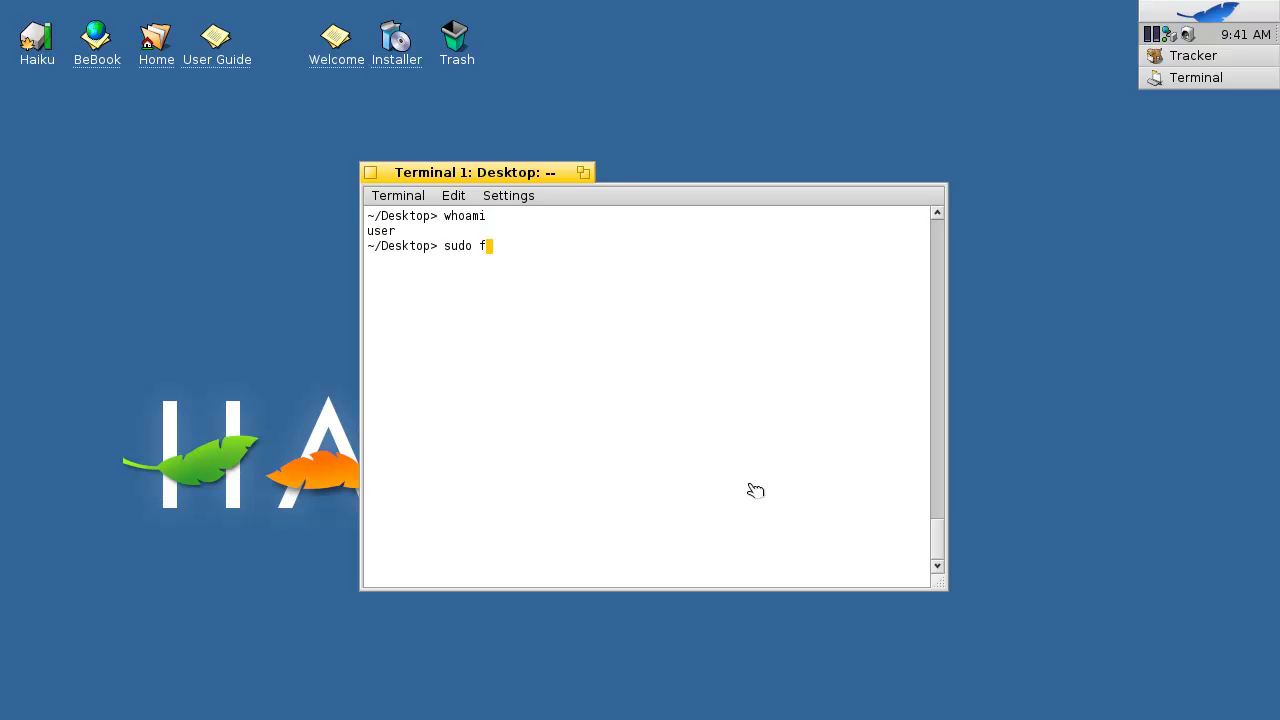
type("ree -m")
key("Return")
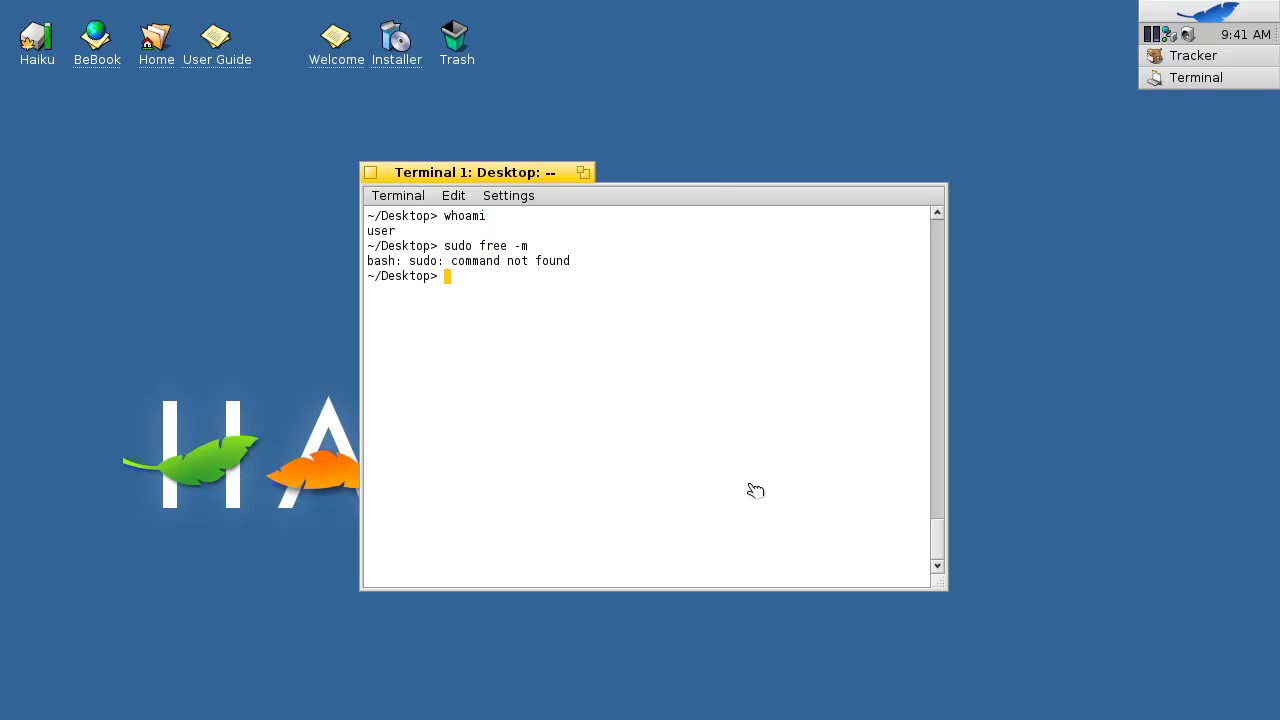
type("su")
key("Return")
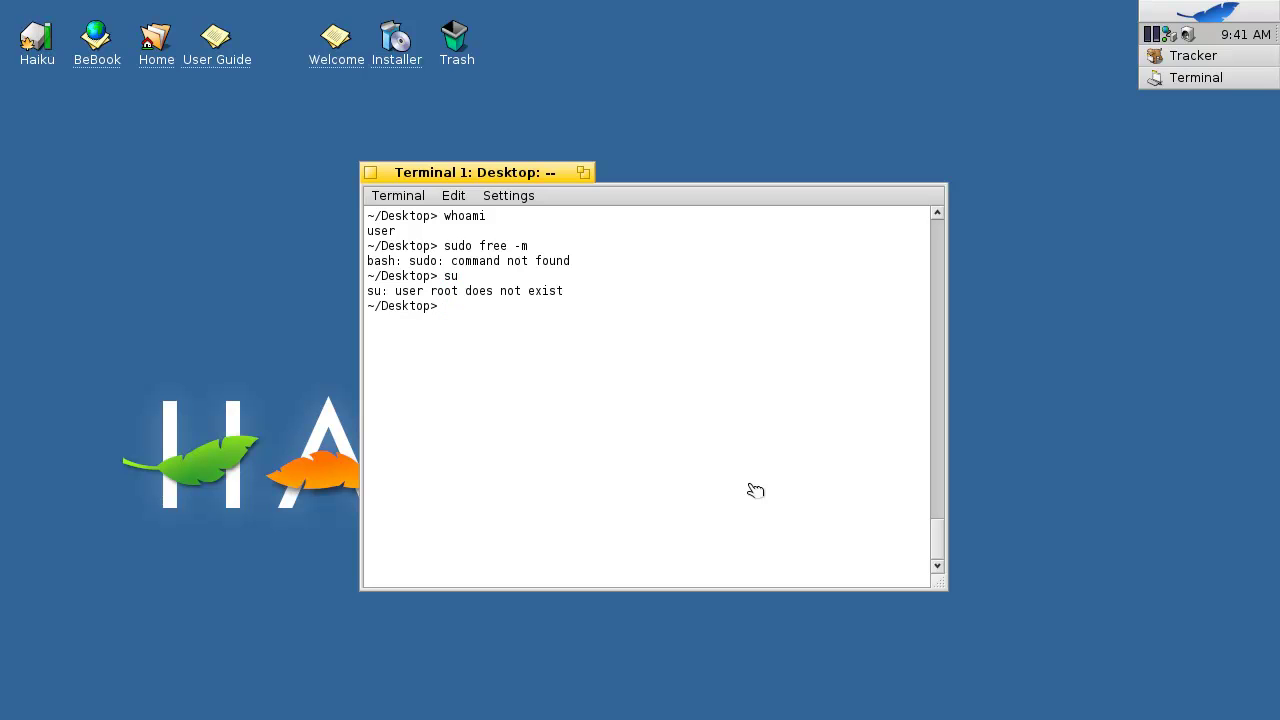
type("clear")
key("Return")
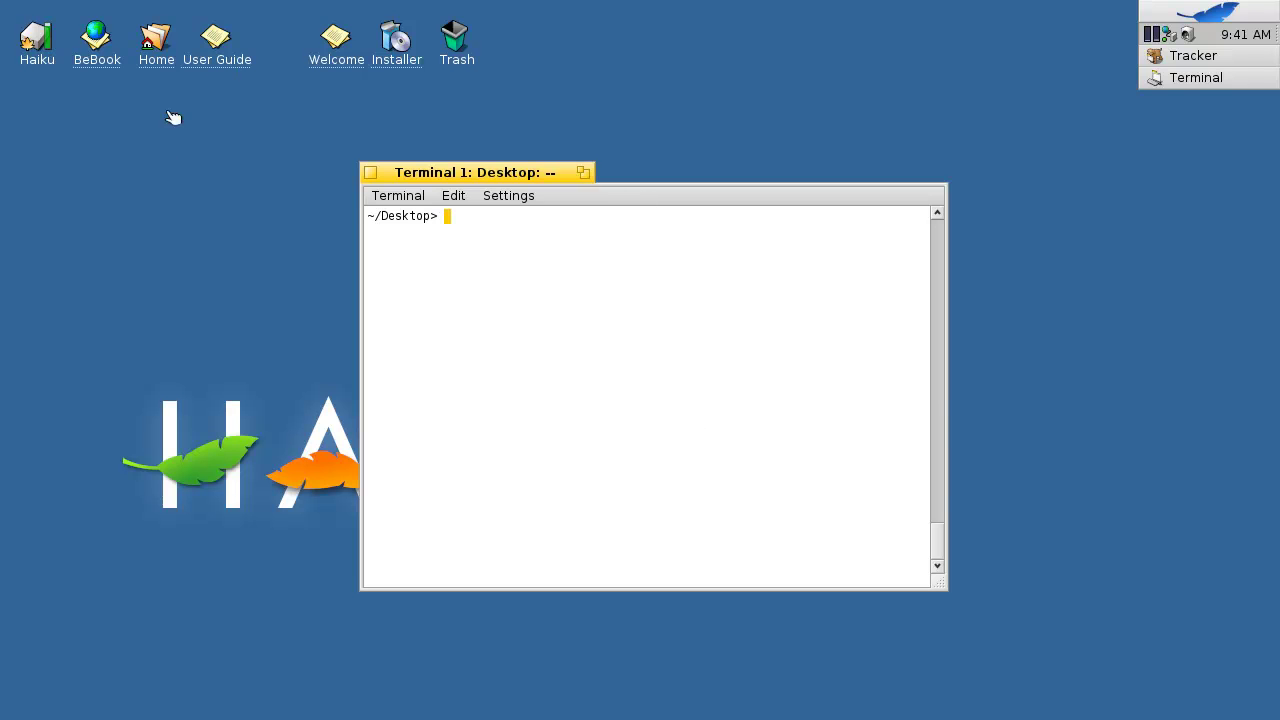
Step: Close the Terminal and check Tracker's empty window list in the Deskbar
left_click(370, 172)
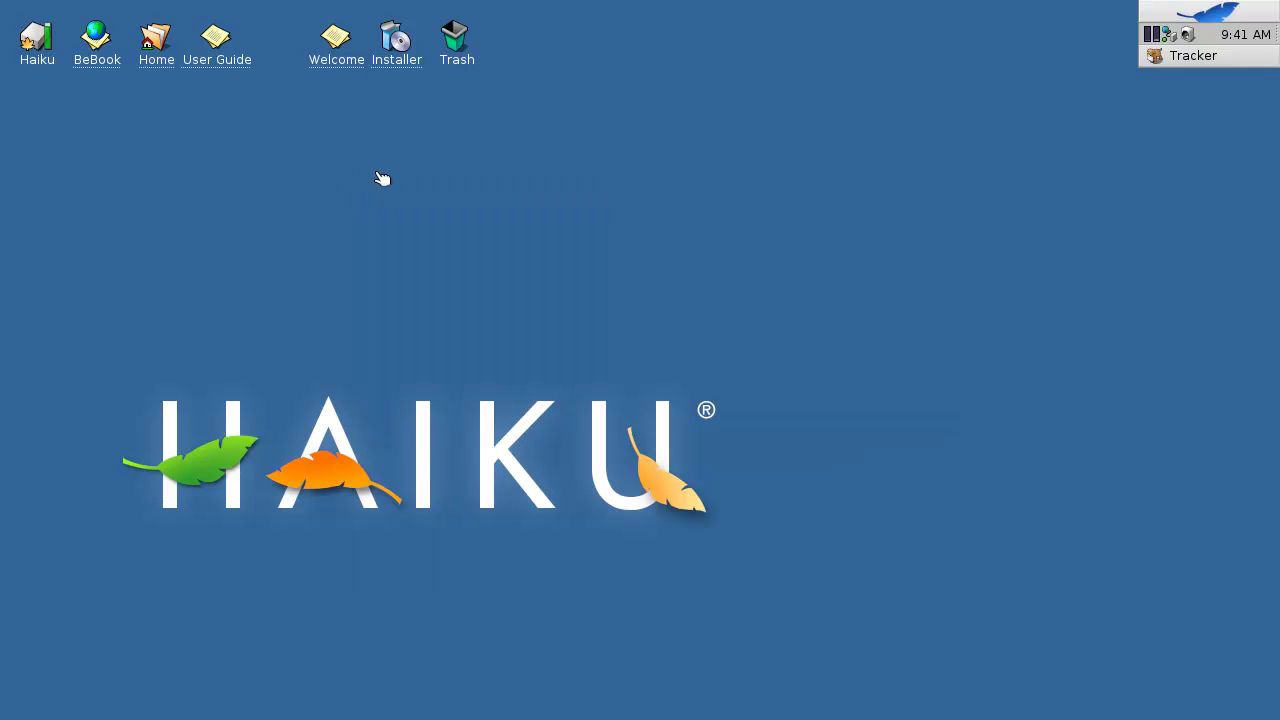
left_click(1215, 55)
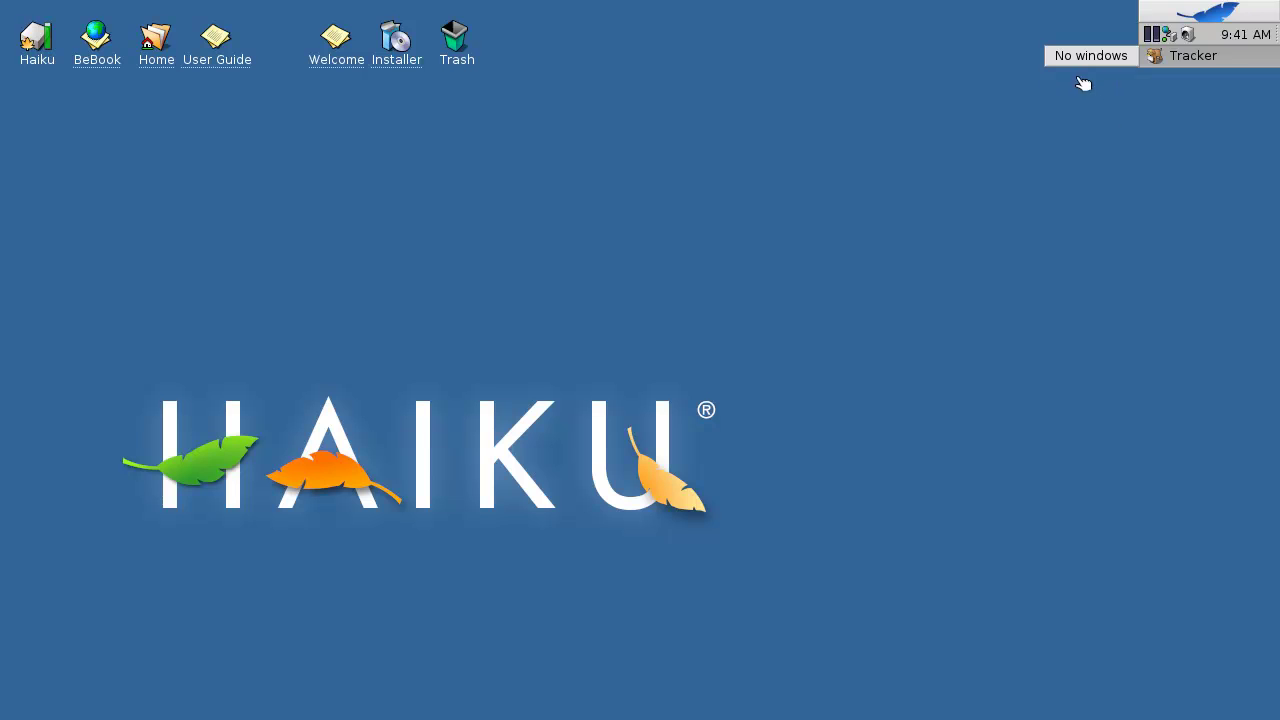
left_click(1116, 128)
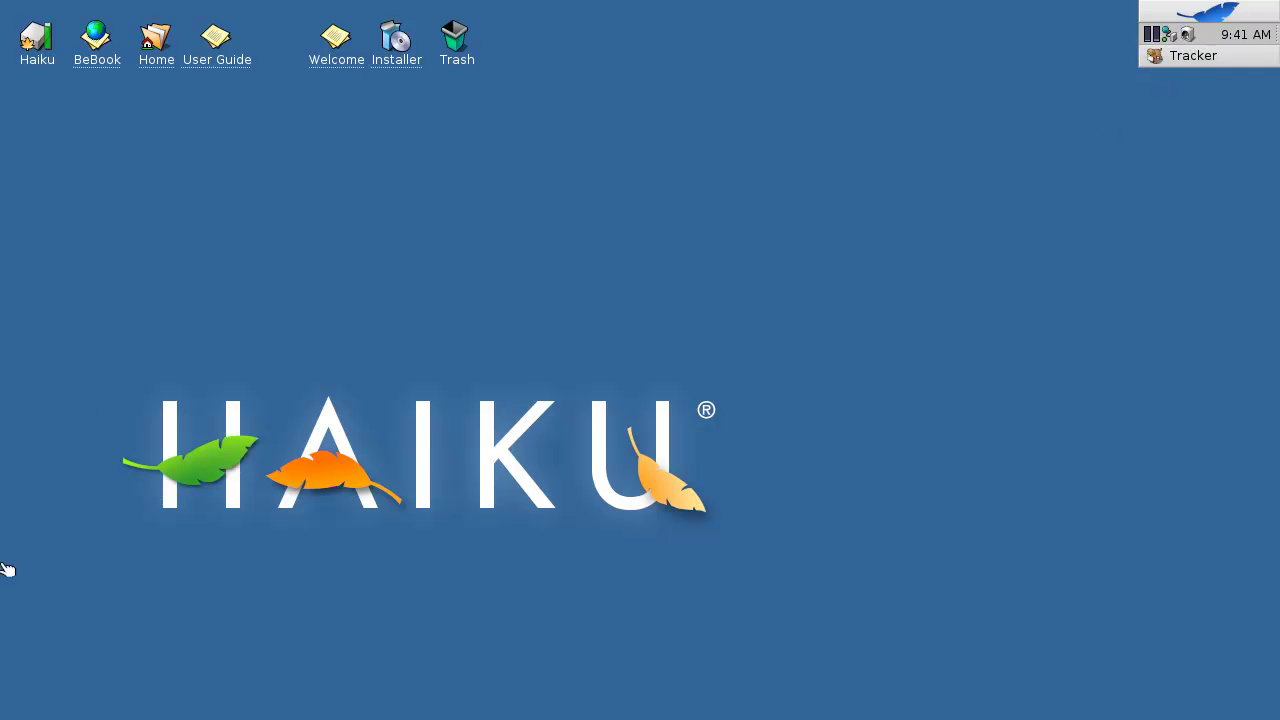
Step: Browse the desktop menu, then open the Haiku volume window and move it mid-screen
mouse_move(98, 294)
left_mouse_down()
mouse_move(232, 437)
mouse_move(889, 643)
left_mouse_up()
right_click(260, 241)
mouse_move(317, 248)
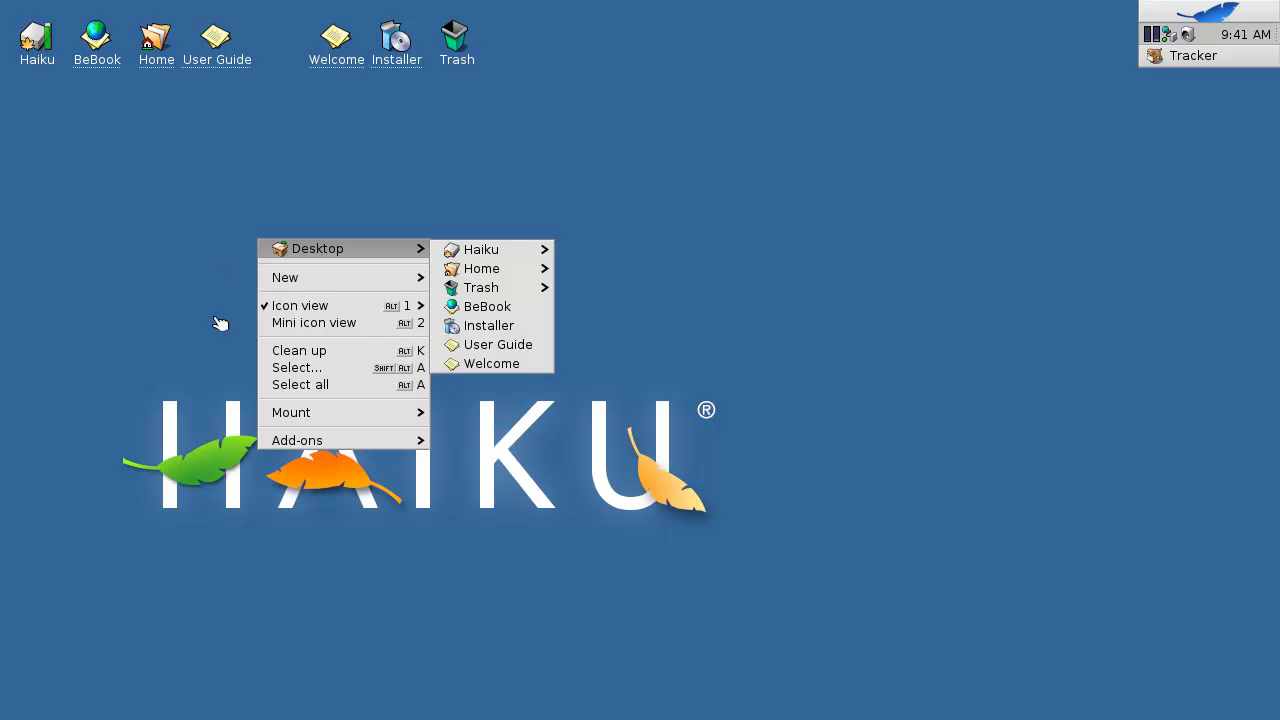
mouse_move(291, 412)
left_click(310, 493)
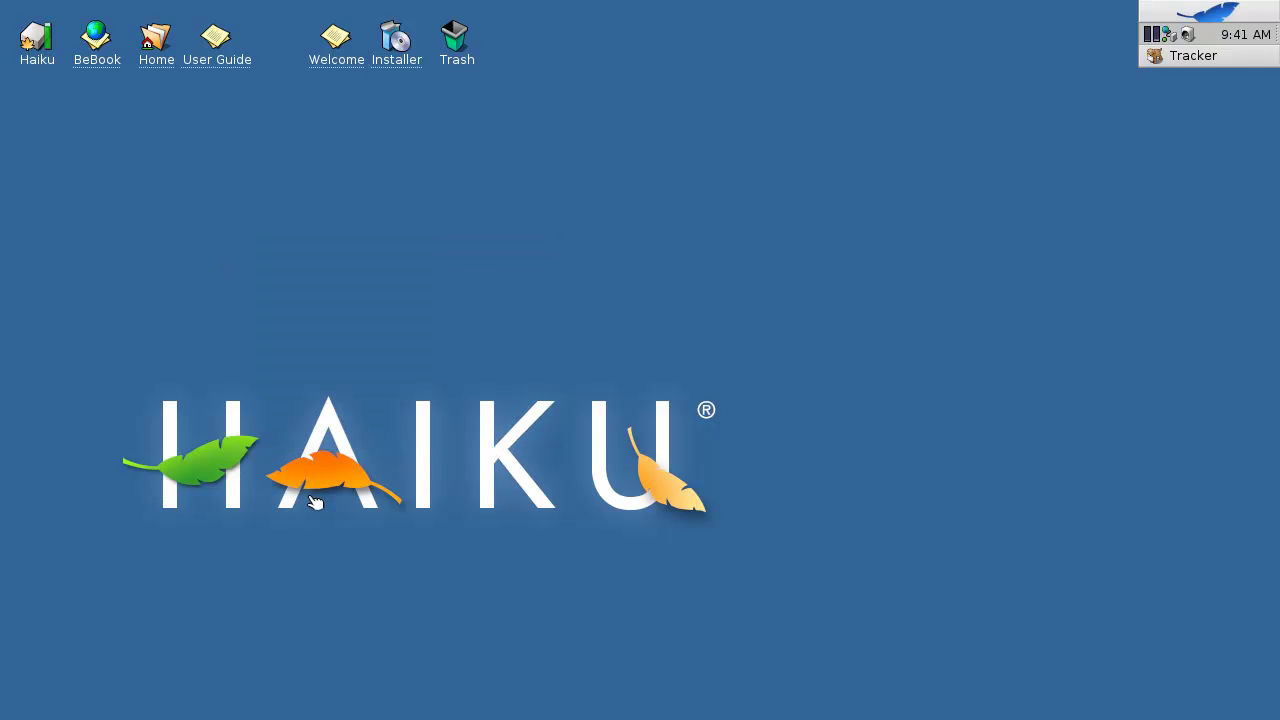
double_click(52, 50)
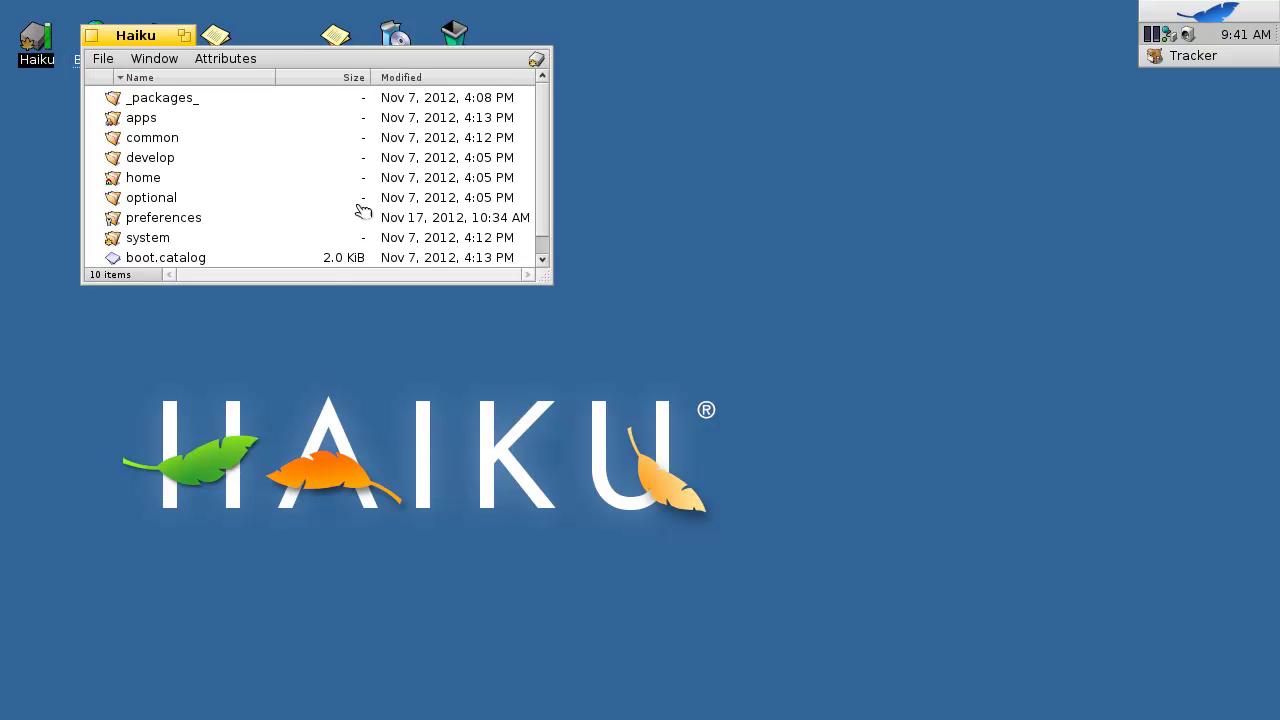
left_click_drag(131, 46, 408, 196)
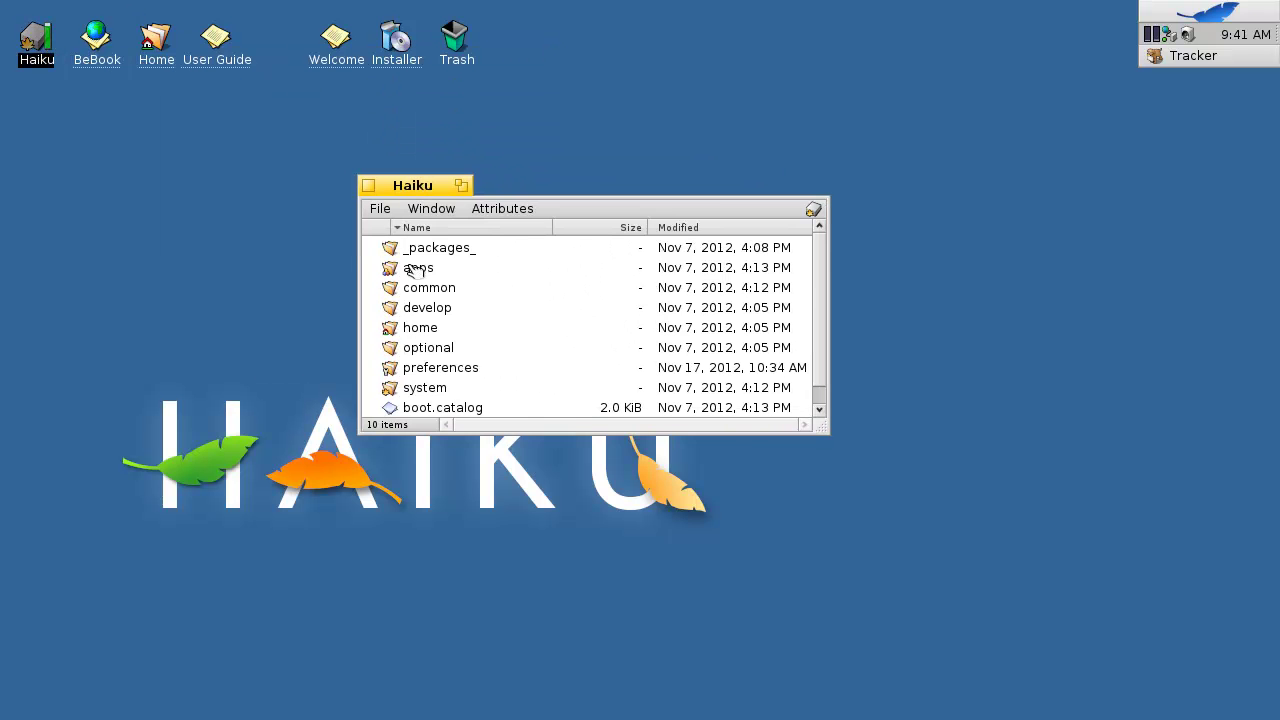